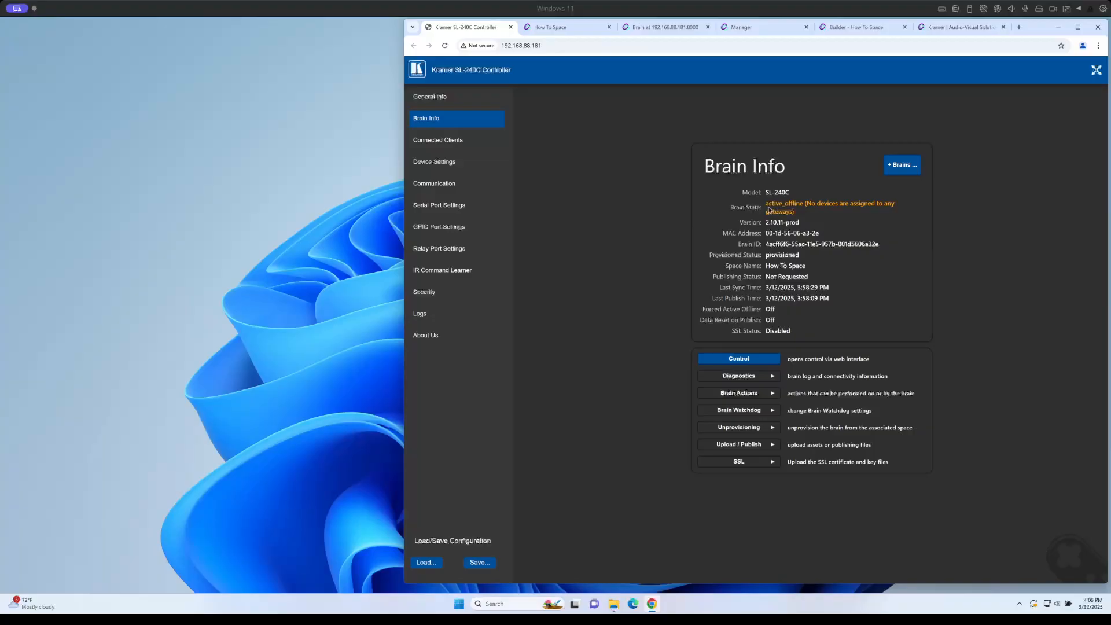
# Step: Check the SL-240C's brain state, view the How To Space control interface, and return to Brain Info
pyautogui.moveTo(765, 204); pyautogui.dragTo(812, 211)
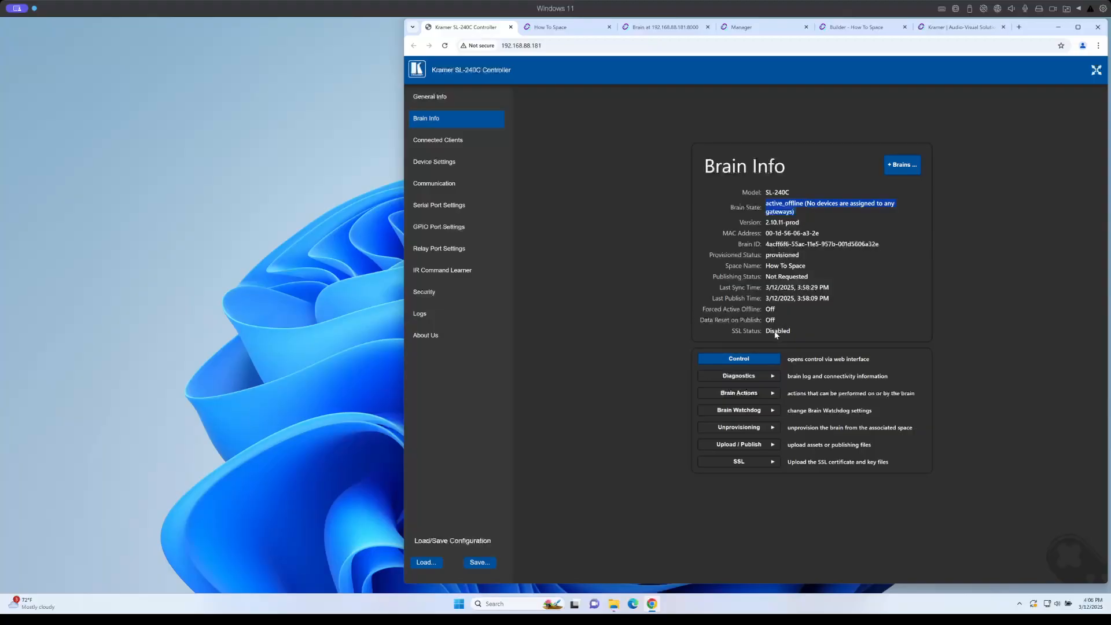
pyautogui.click(738, 359)
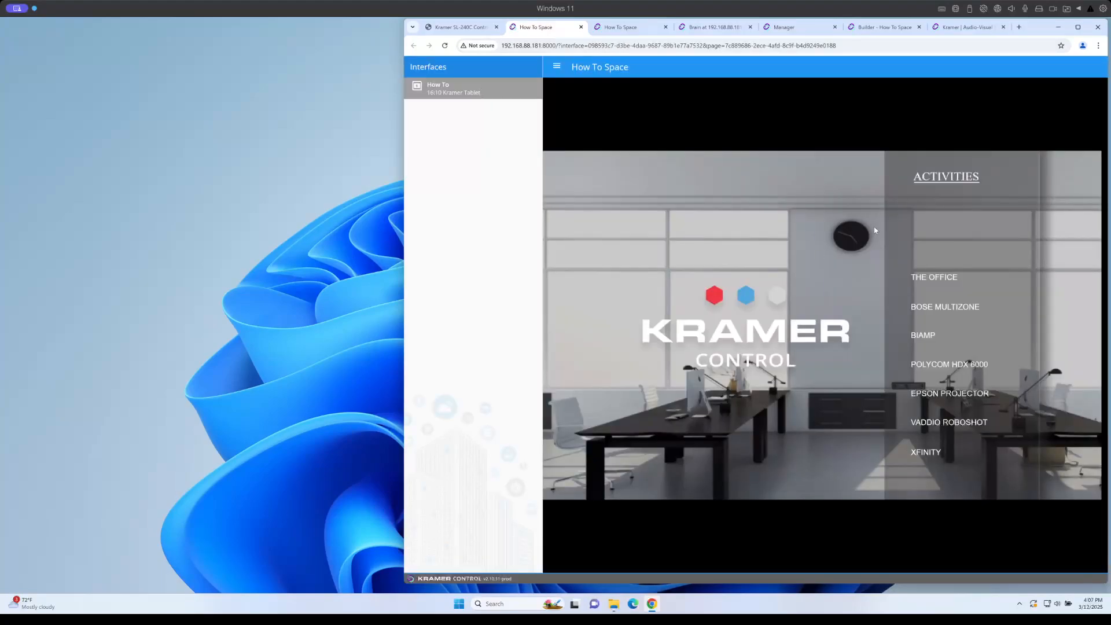
pyautogui.click(466, 27)
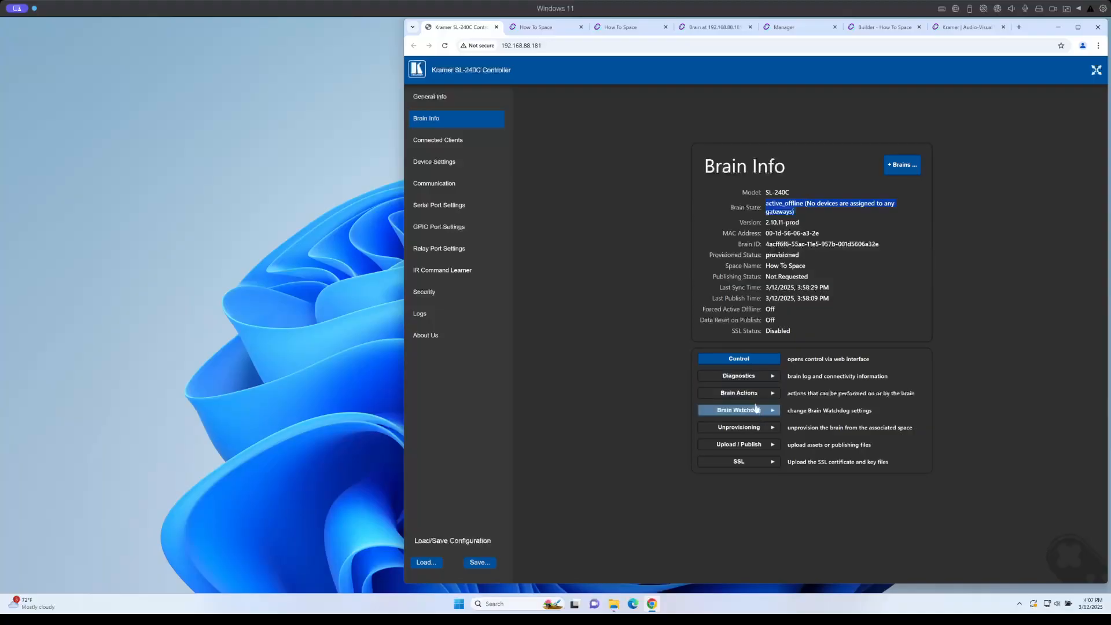
# Step: Test the brain's WAN connectivity and examine the live messages in its log monitor
pyautogui.click(759, 381)
pyautogui.click(752, 443)
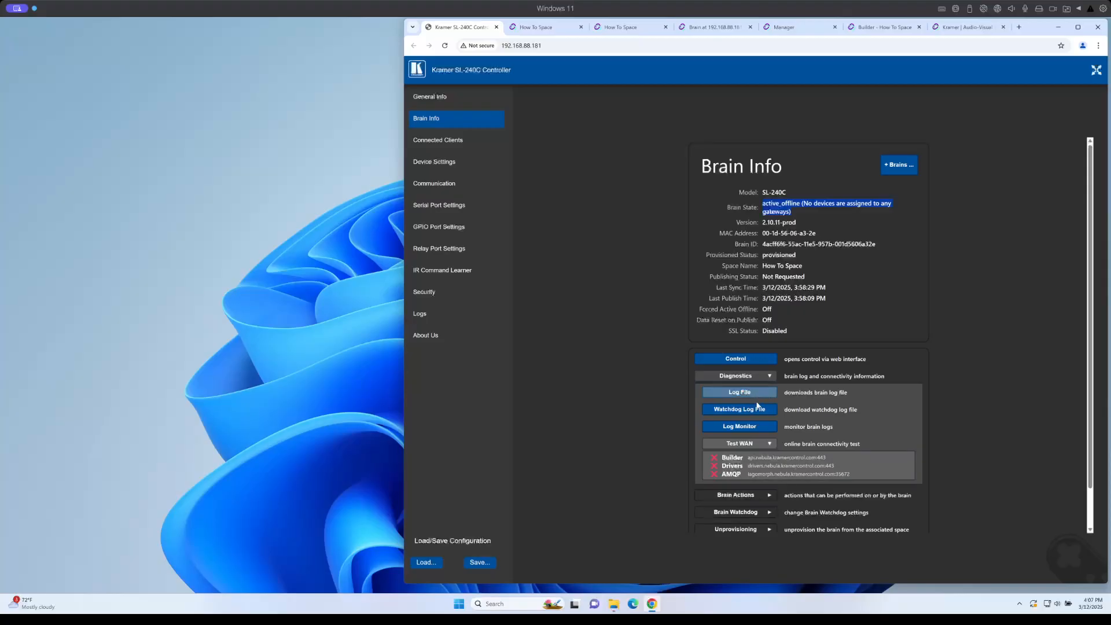
pyautogui.click(754, 428)
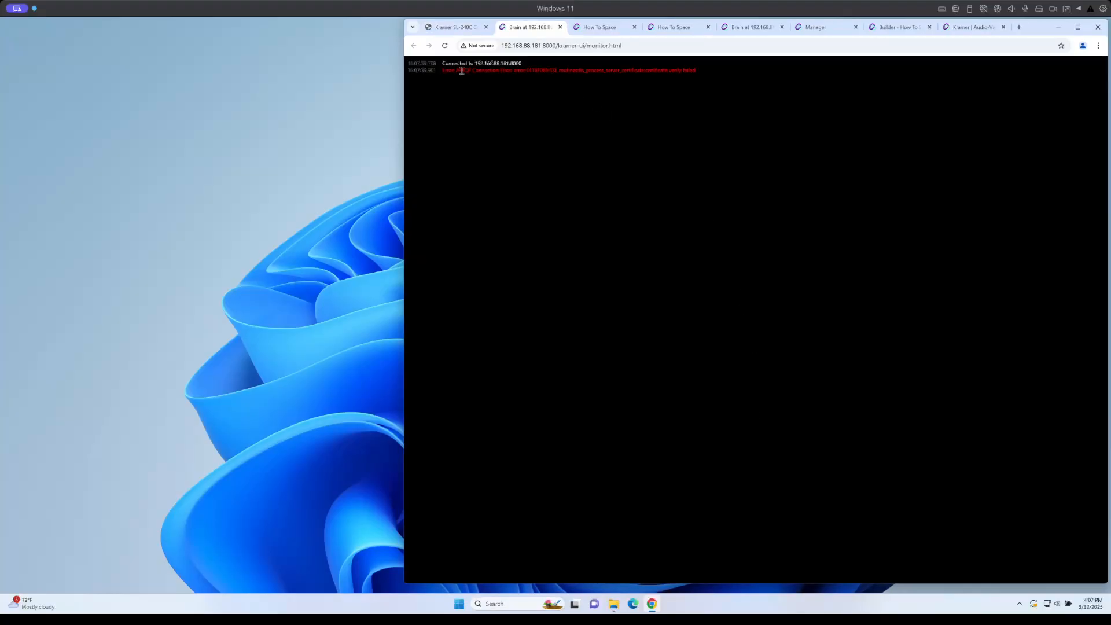
pyautogui.moveTo(441, 70); pyautogui.dragTo(661, 83)
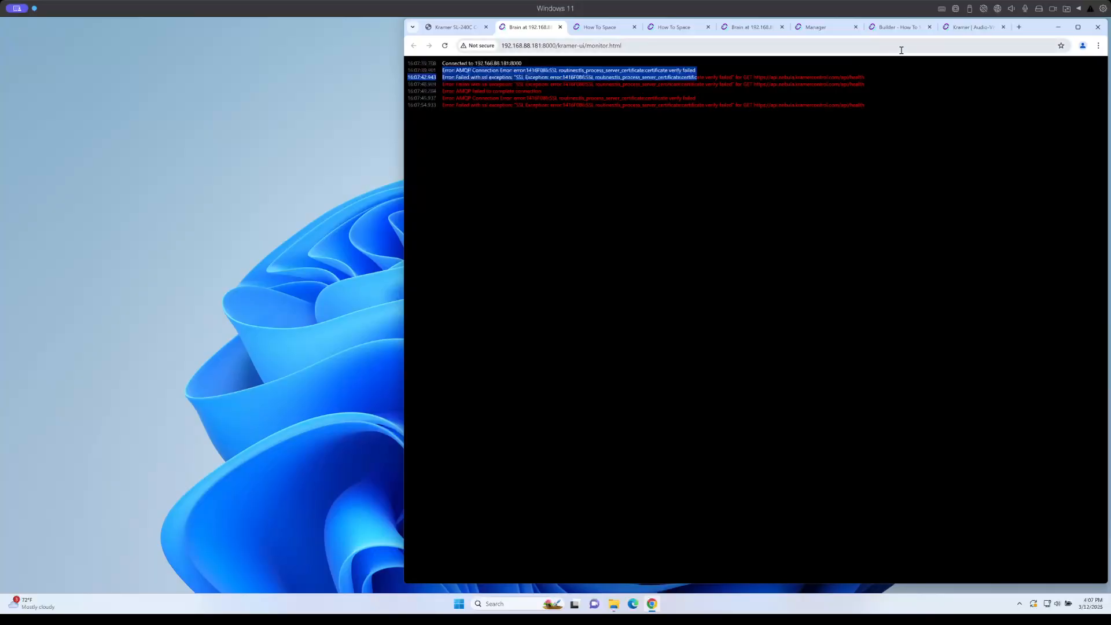
# Step: Open the SL-240C product page on the Kramer website from the Control & Management product category
pyautogui.click(965, 32)
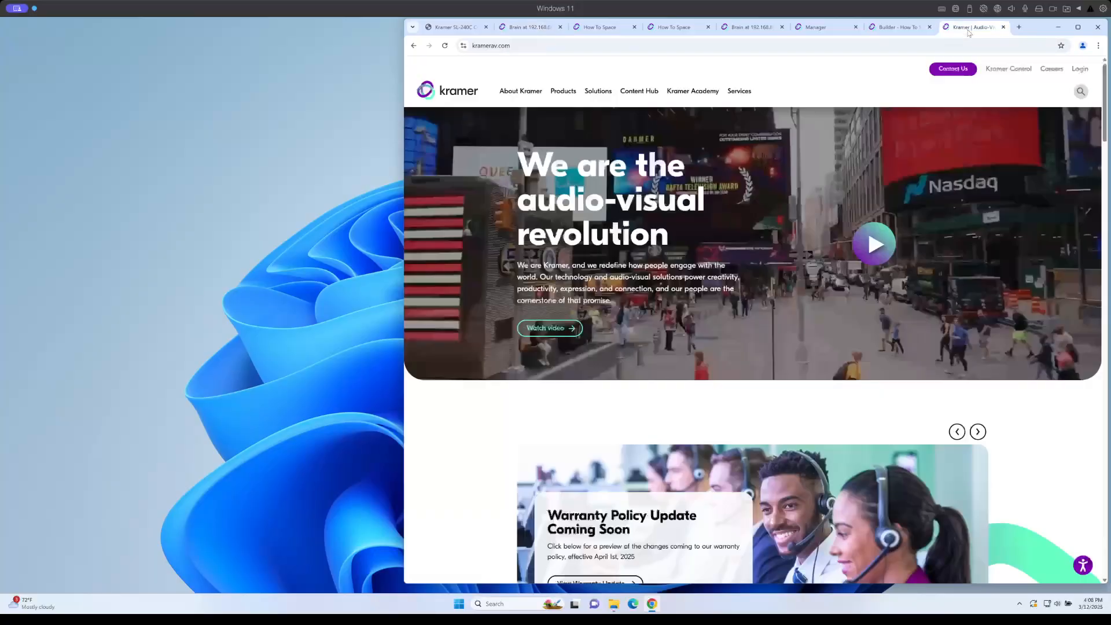
pyautogui.click(561, 94)
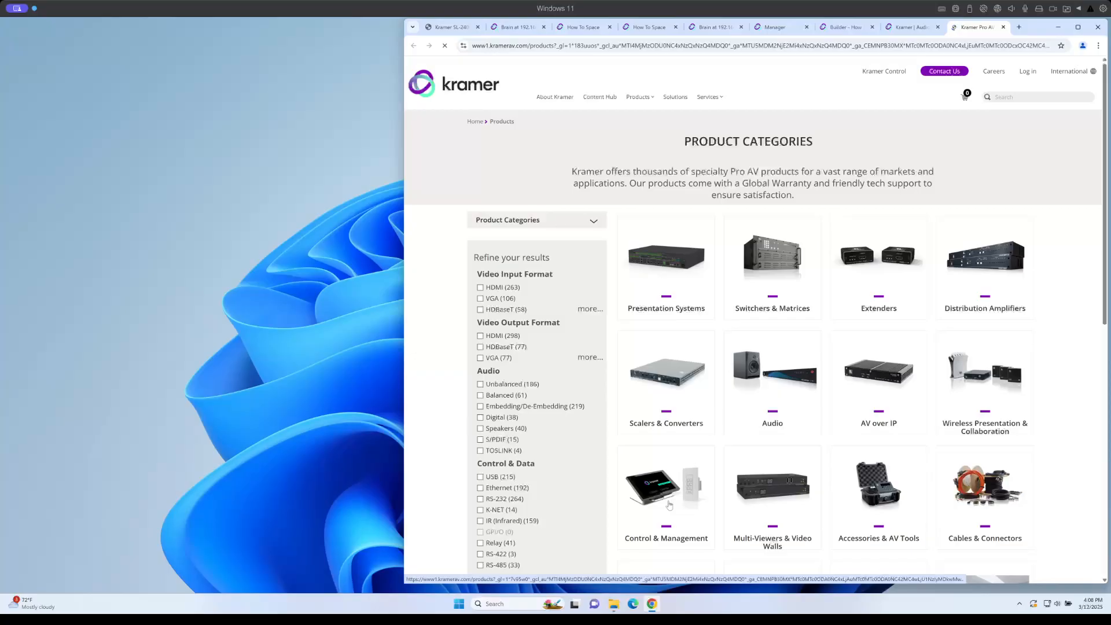
pyautogui.click(670, 505)
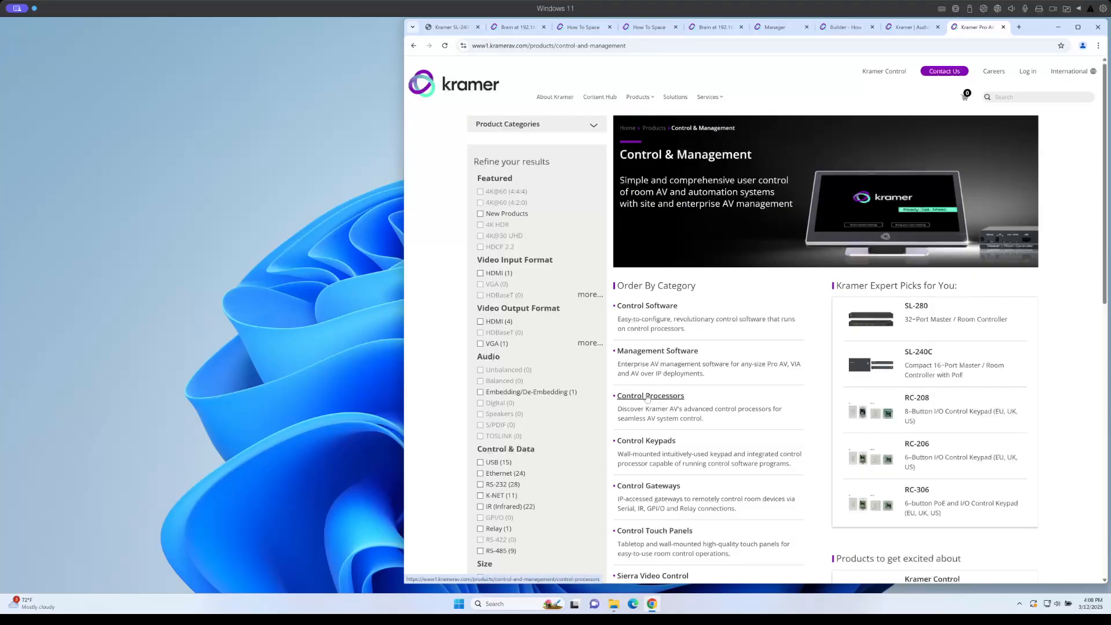
pyautogui.click(916, 355)
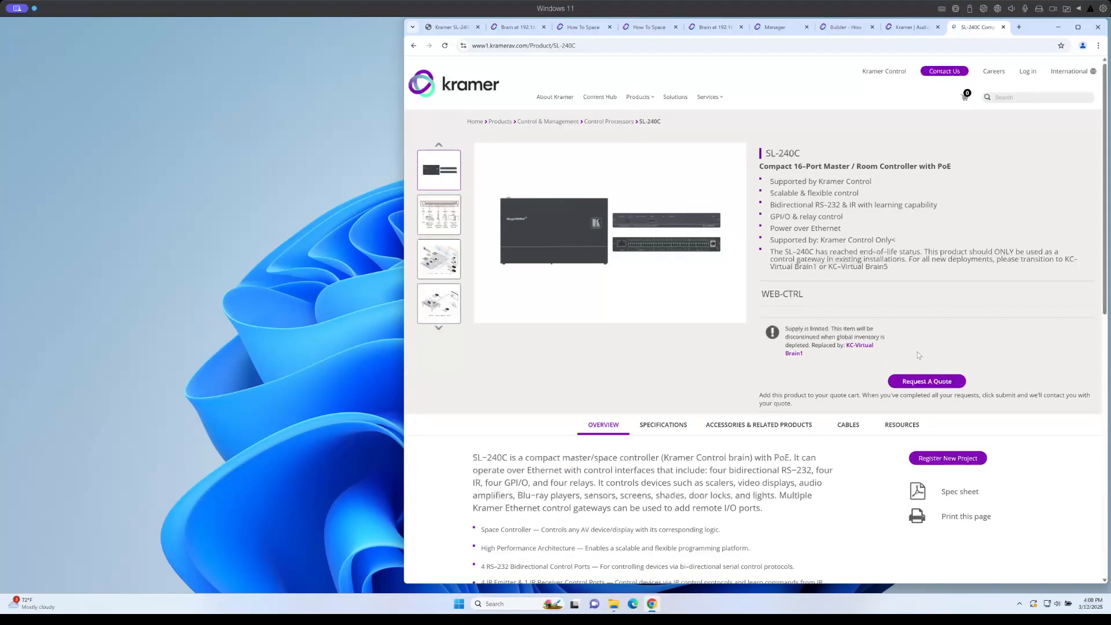
# Step: Locate the Brain Utility Certificate Fix Version 1 software among the SL-240C's resources
pyautogui.click(907, 428)
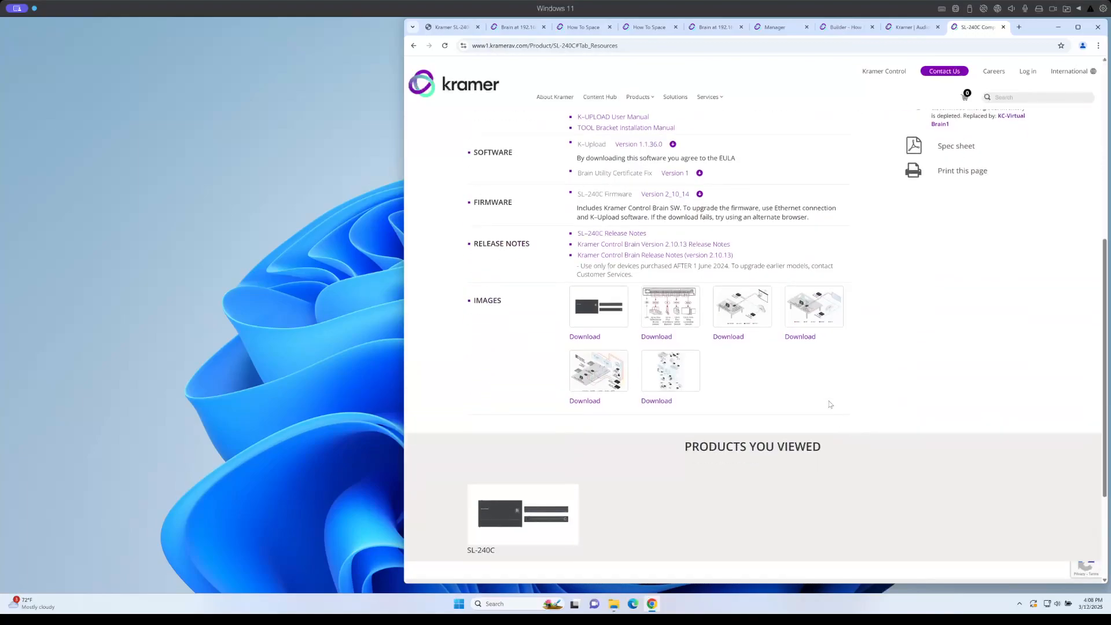
pyautogui.moveTo(579, 174); pyautogui.dragTo(711, 177)
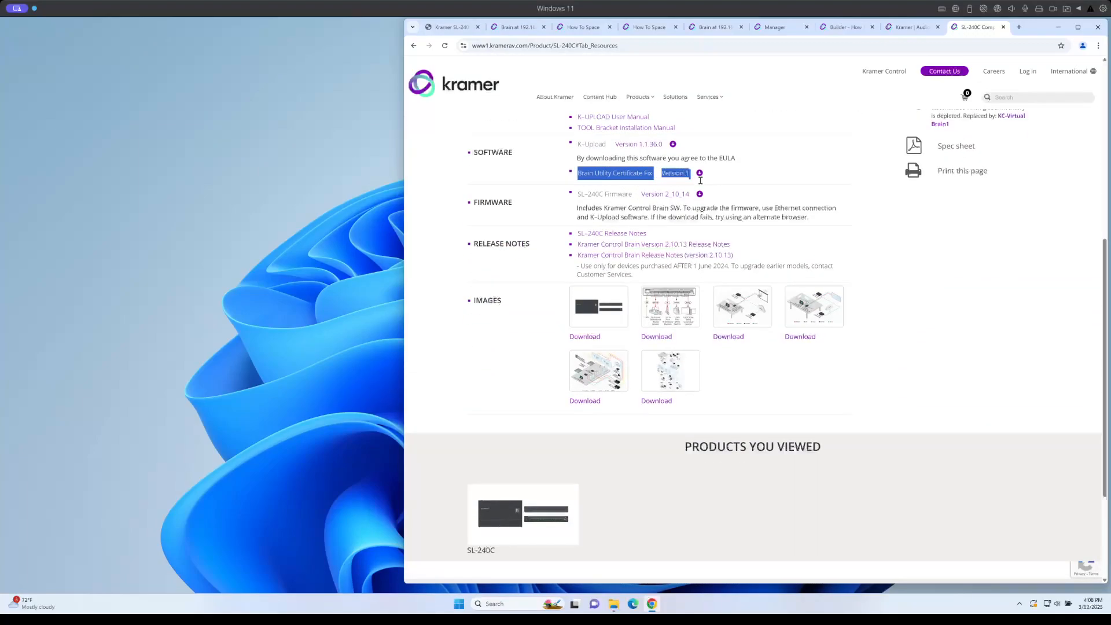
pyautogui.click(765, 180)
# Step: Launch KC-ConfigUpdate from the unzipped Brain Utility Certificate Patch folder in Downloads, allowing it to run despite the SmartScreen block
pyautogui.click(613, 603)
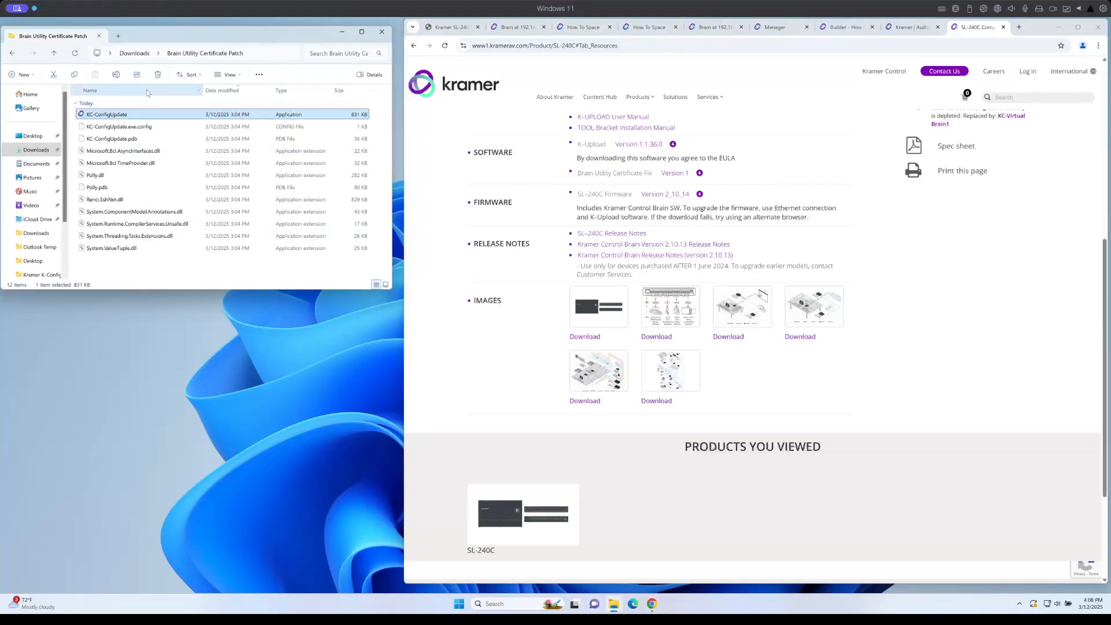
pyautogui.click(137, 56)
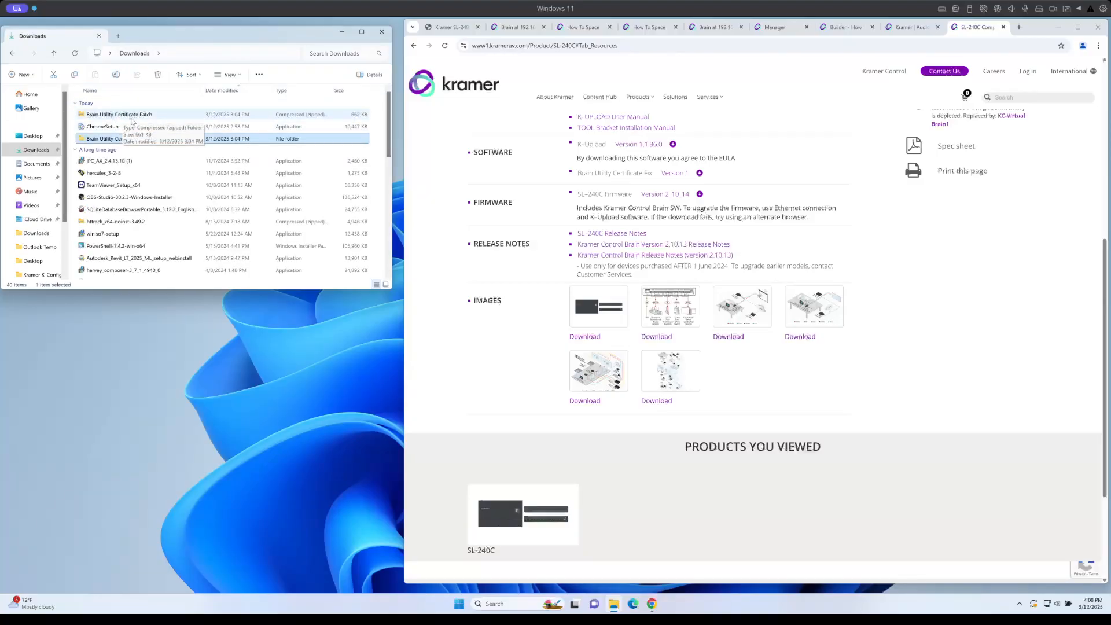
pyautogui.doubleClick(117, 140)
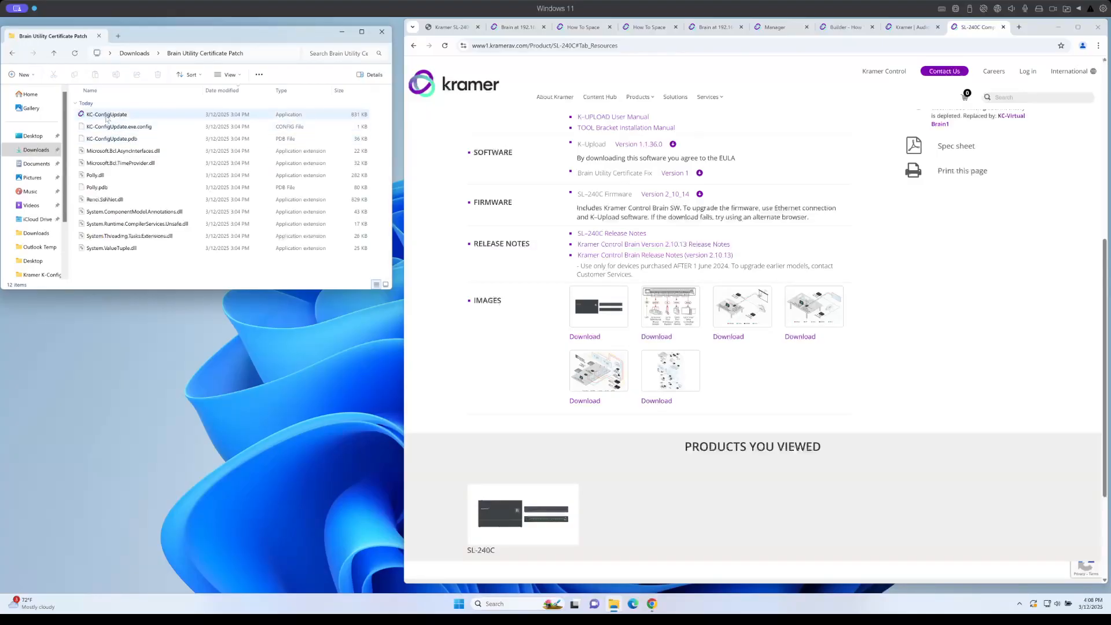
pyautogui.doubleClick(107, 115)
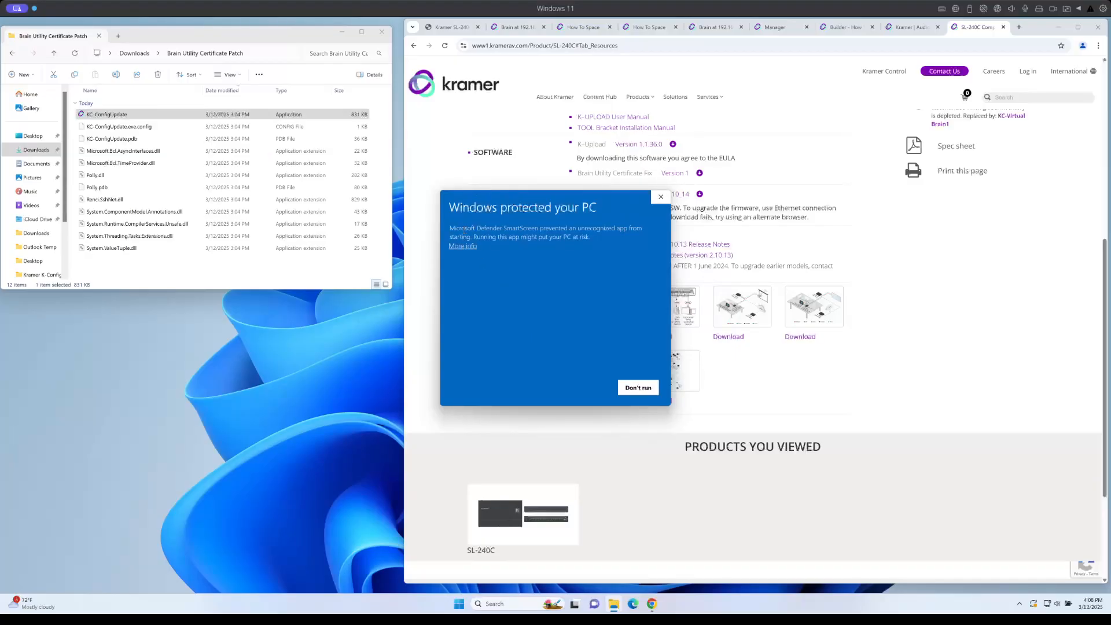
pyautogui.click(466, 247)
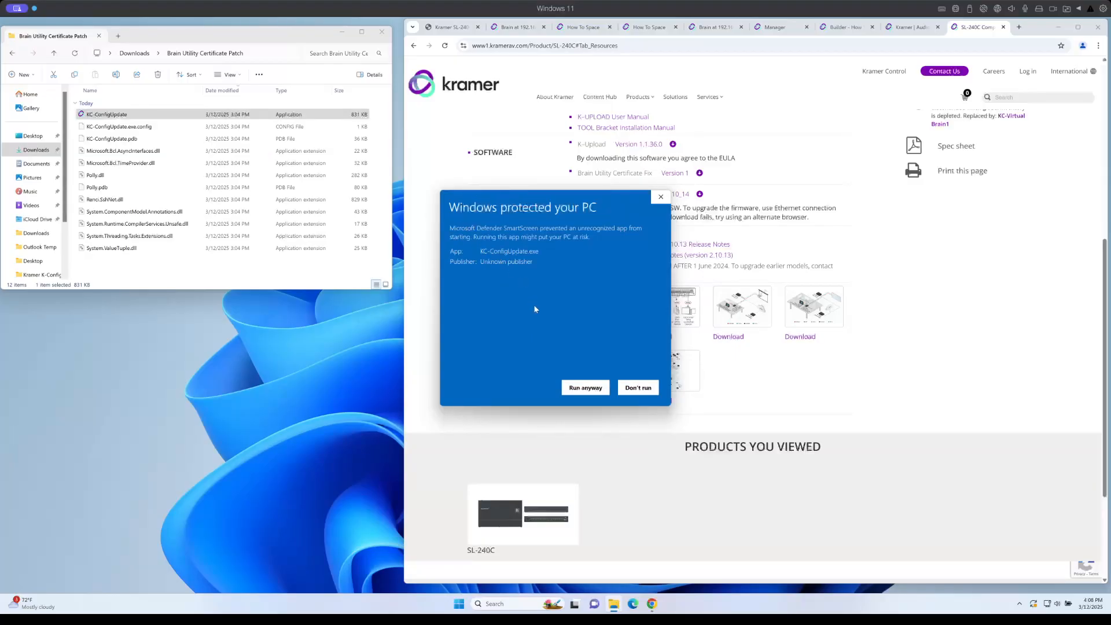
pyautogui.click(585, 387)
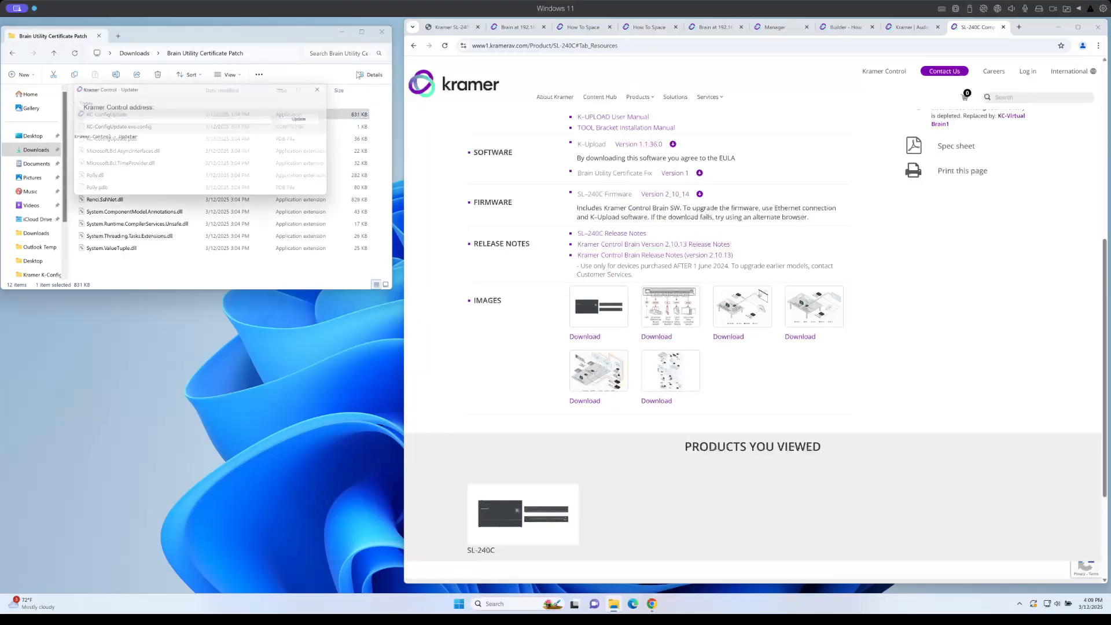
# Step: Run the Kramer Control Updater on the brain at address 192.168.88.181, moving its window clear of the file list
pyautogui.moveTo(136, 91); pyautogui.dragTo(136, 363)
pyautogui.click(96, 393)
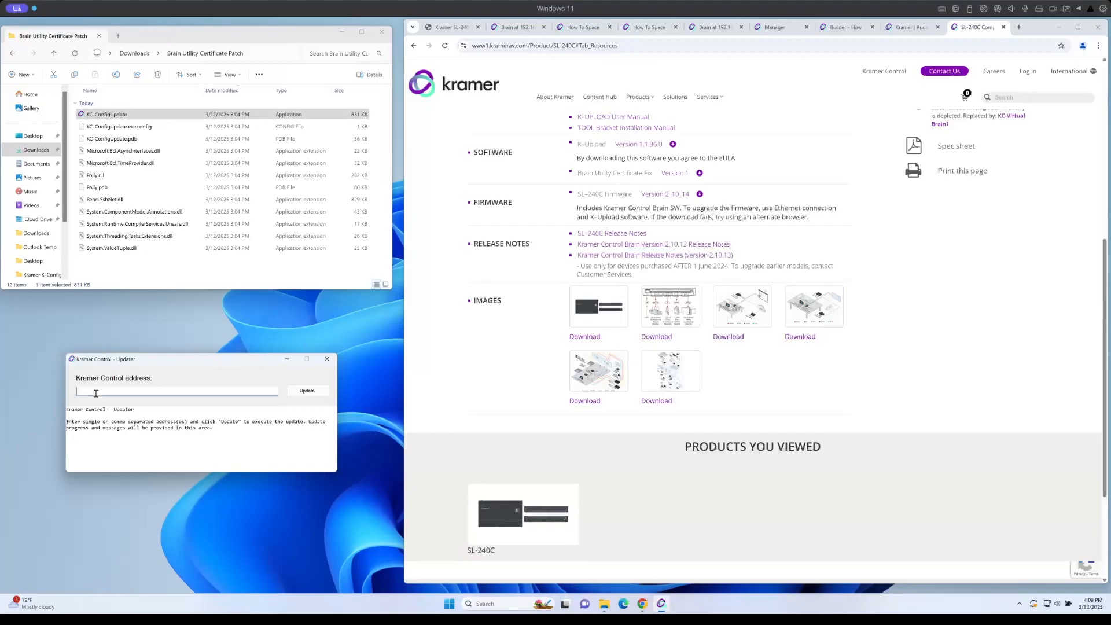
pyautogui.write('192.168.88.181')
pyautogui.click(309, 392)
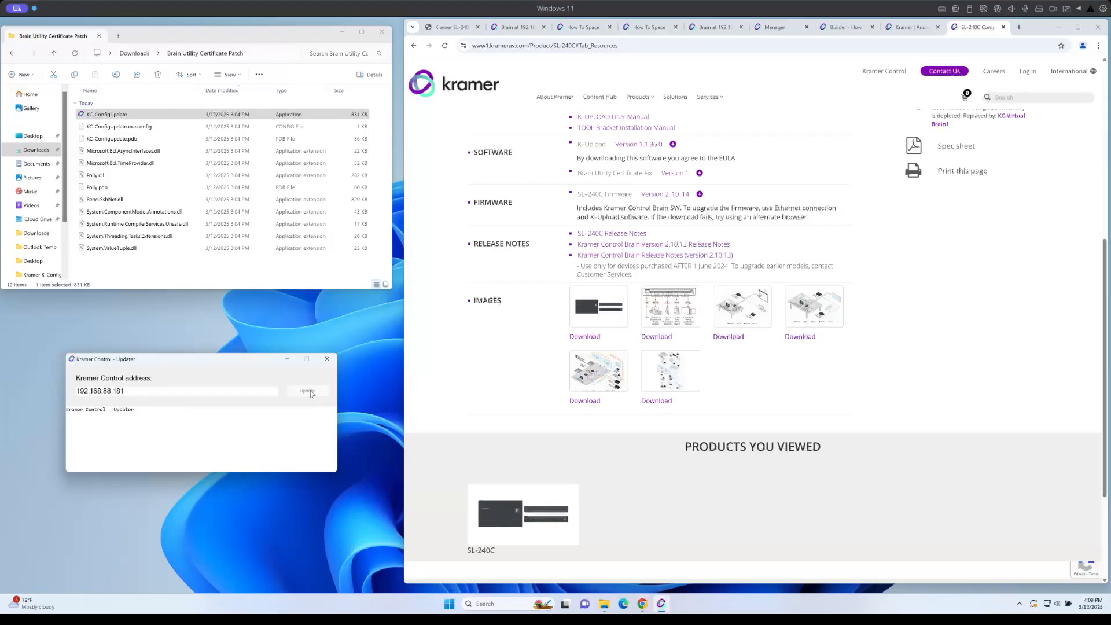
pyautogui.click(134, 391)
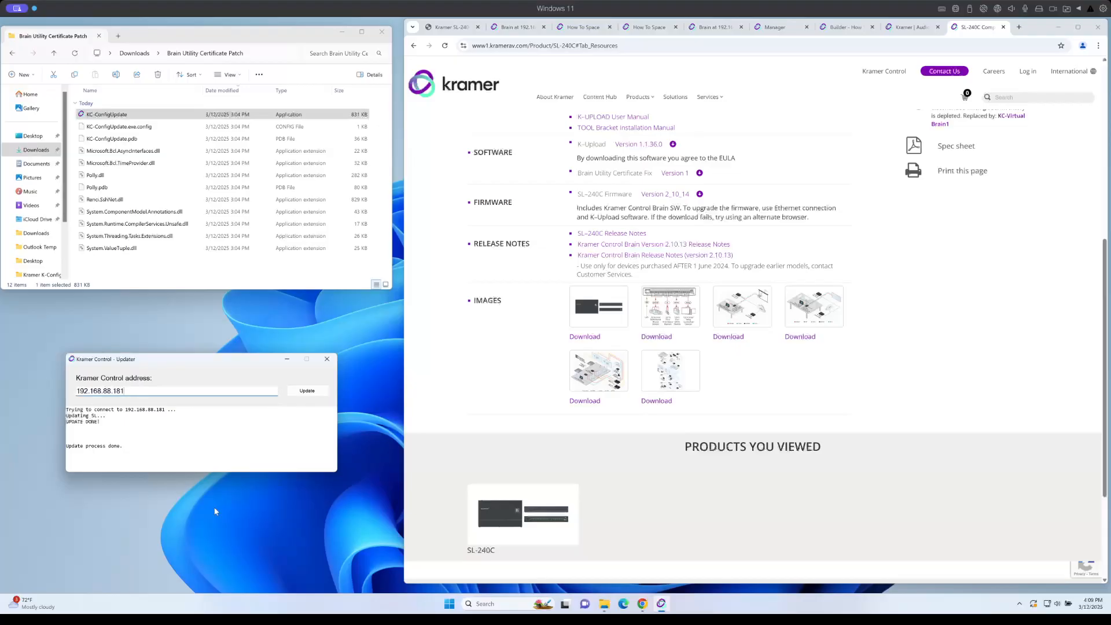
# Step: Check the controller's brain state and the WAN test results for Builder and Drivers
pyautogui.click(452, 27)
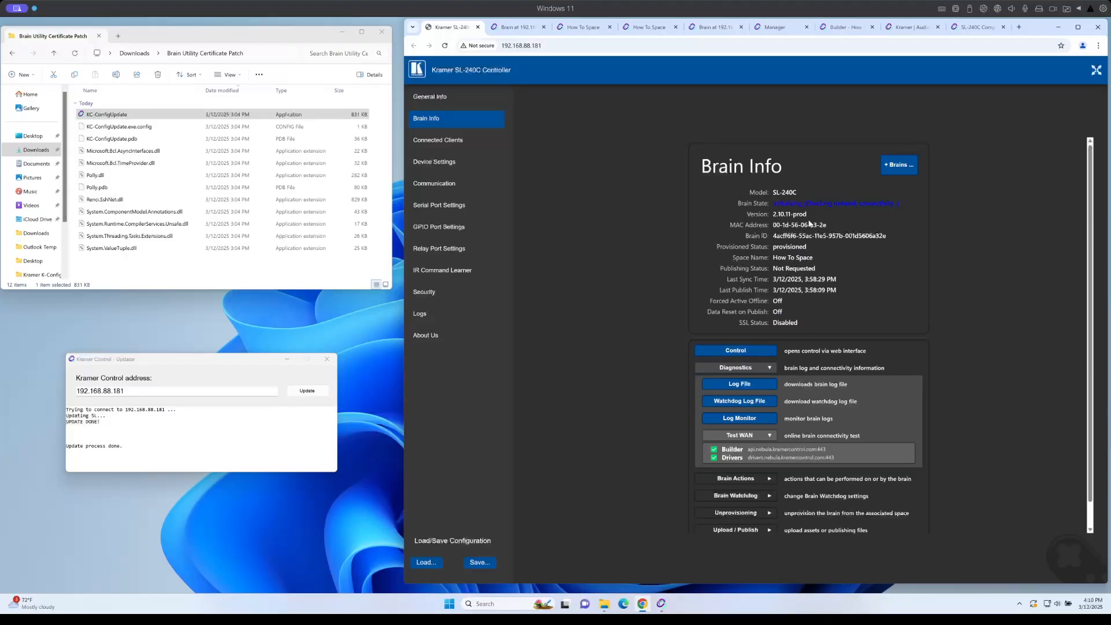
pyautogui.moveTo(773, 203); pyautogui.dragTo(879, 204)
pyautogui.moveTo(849, 206); pyautogui.dragTo(860, 207)
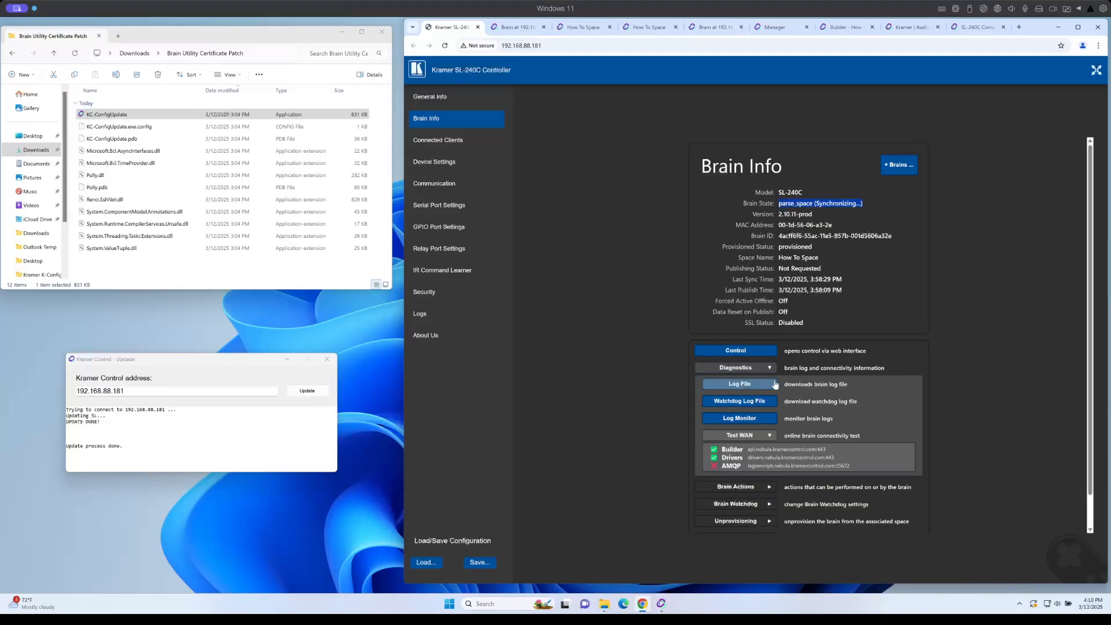
pyautogui.moveTo(722, 449); pyautogui.dragTo(752, 435)
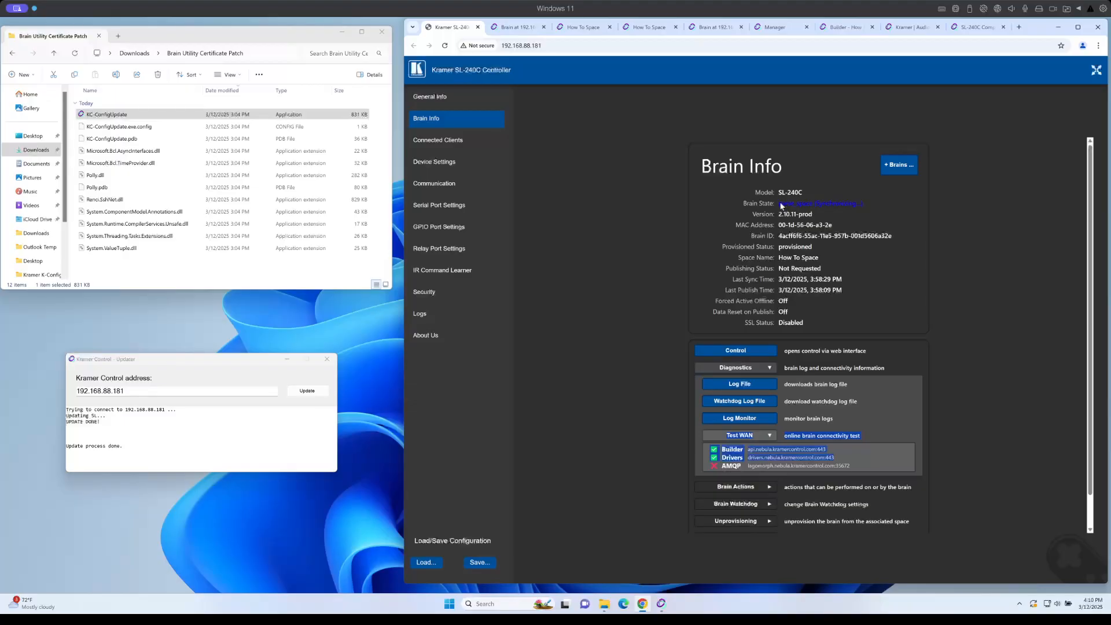
# Step: Reload the brain's log monitor to check for fresh messages and return to the Brain Info page
pyautogui.click(513, 28)
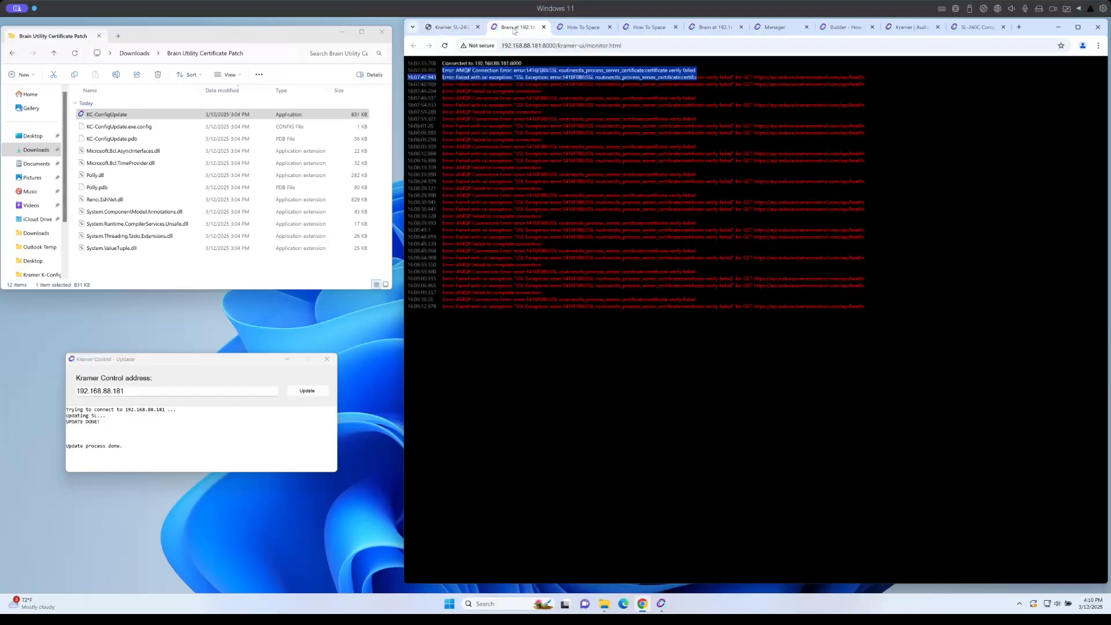
pyautogui.click(445, 46)
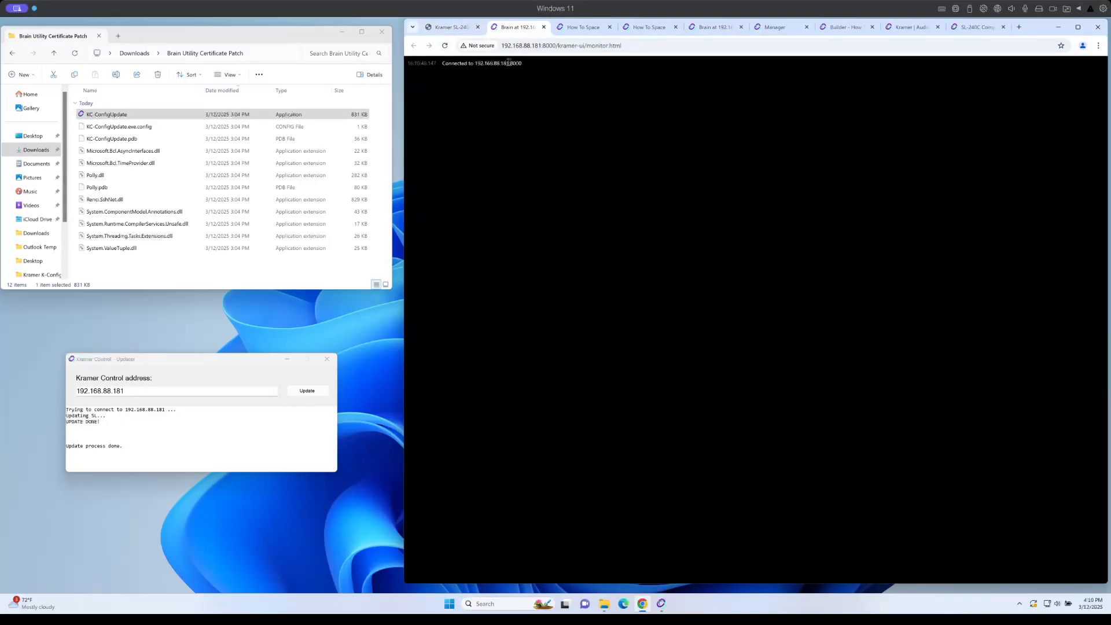
pyautogui.click(450, 30)
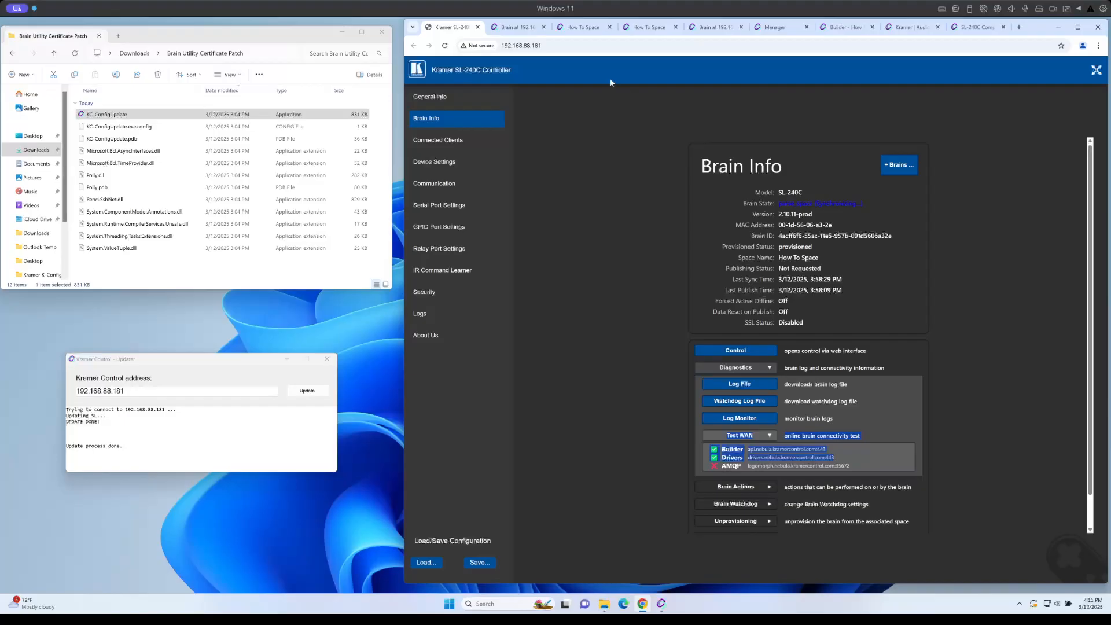
# Step: Review the log monitor's new brain state changes and check the AMQP connectivity result on the Brain Info page
pyautogui.moveTo(528, 35)
pyautogui.click(513, 30)
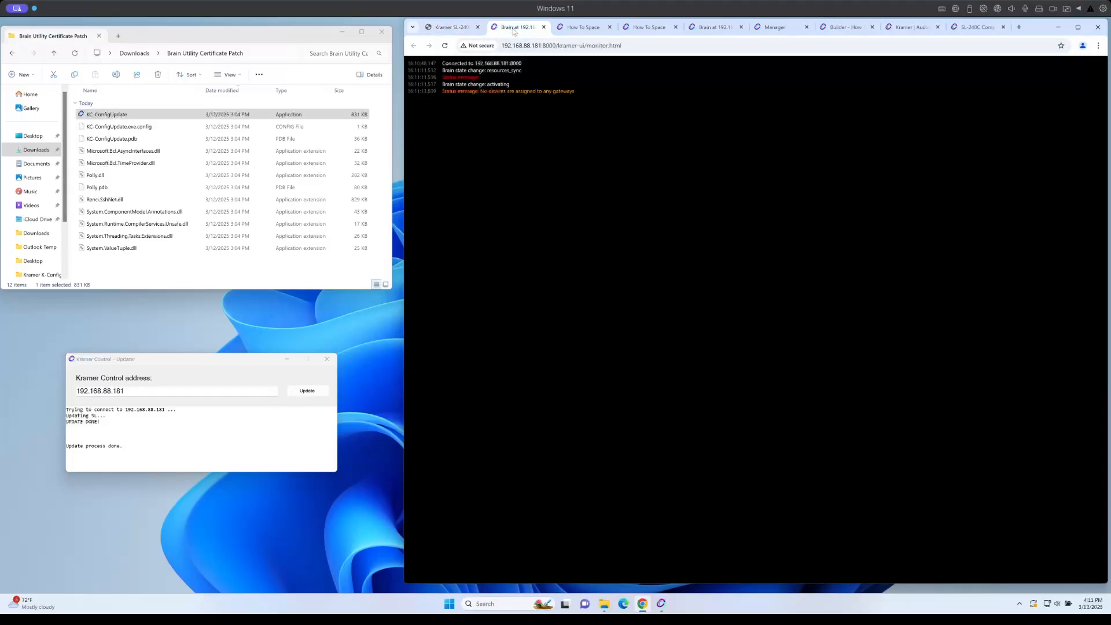
pyautogui.click(450, 26)
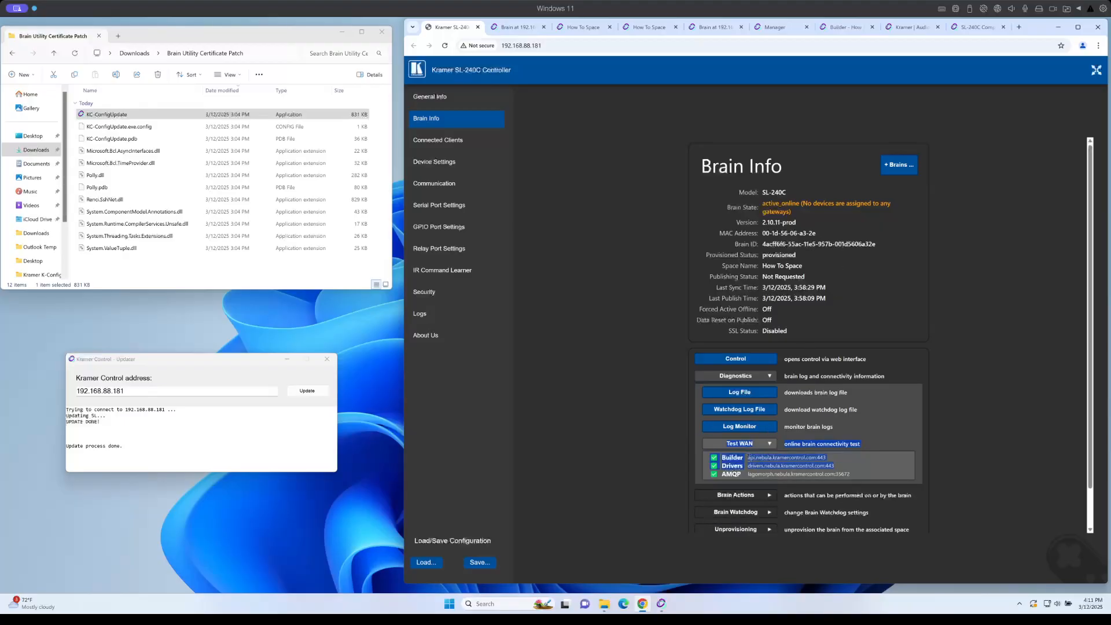
pyautogui.moveTo(721, 476); pyautogui.dragTo(789, 476)
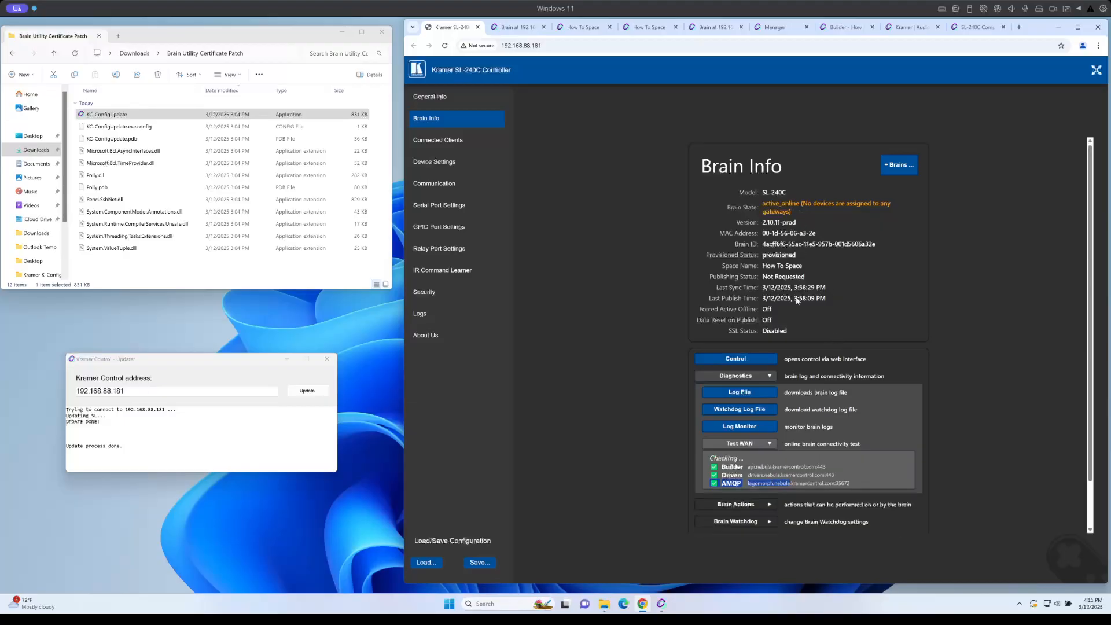
# Step: Verify that the control web interface loads, declining Chrome's Memory Saver offer, and close the interface page
pyautogui.click(746, 359)
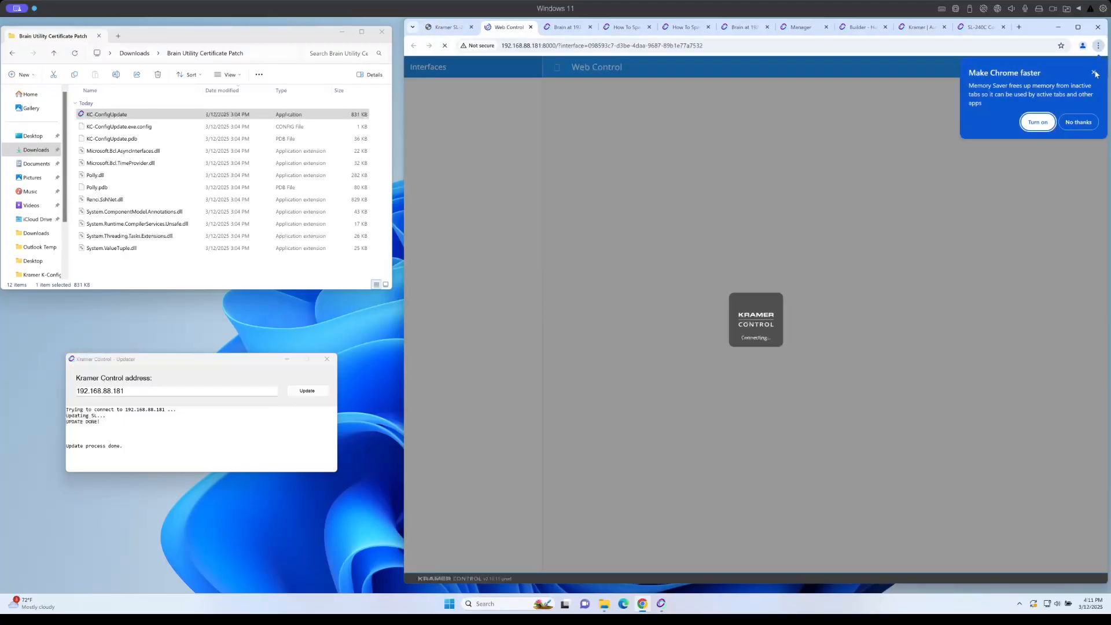
pyautogui.click(1074, 121)
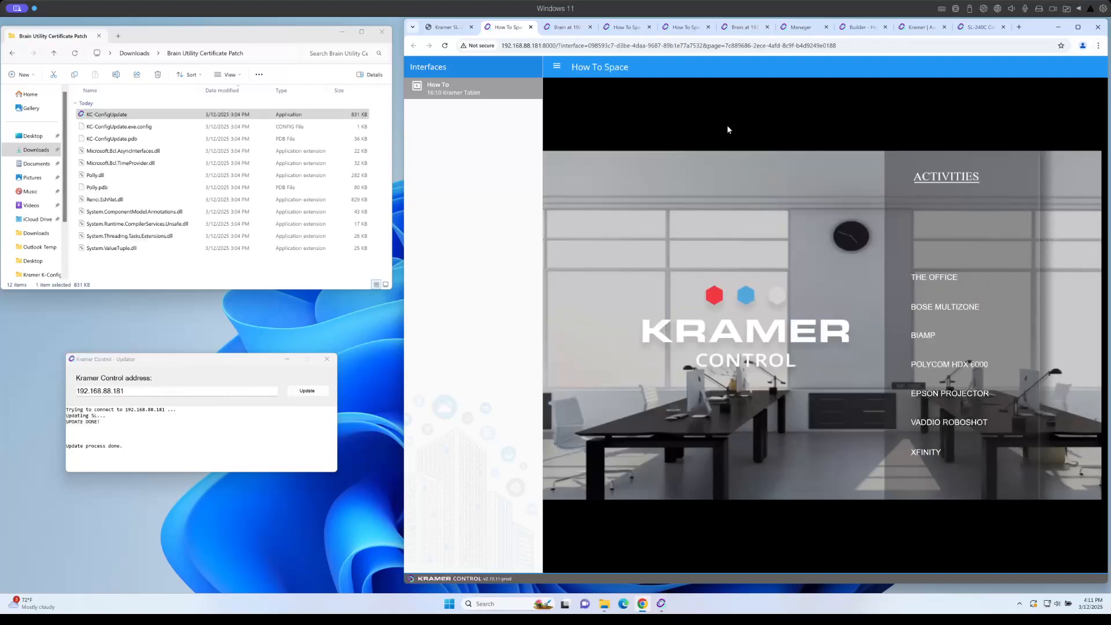
pyautogui.click(530, 27)
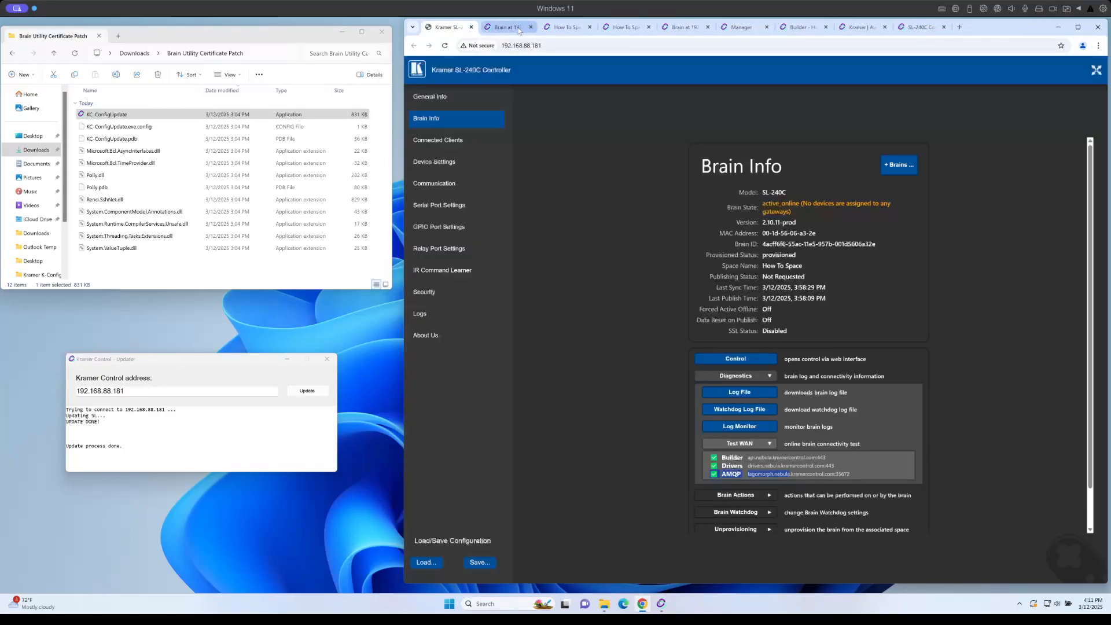
# Step: Review the latest brain state messages in the log monitor and switch to the How To Space page in Kramer Control Manager
pyautogui.click(510, 29)
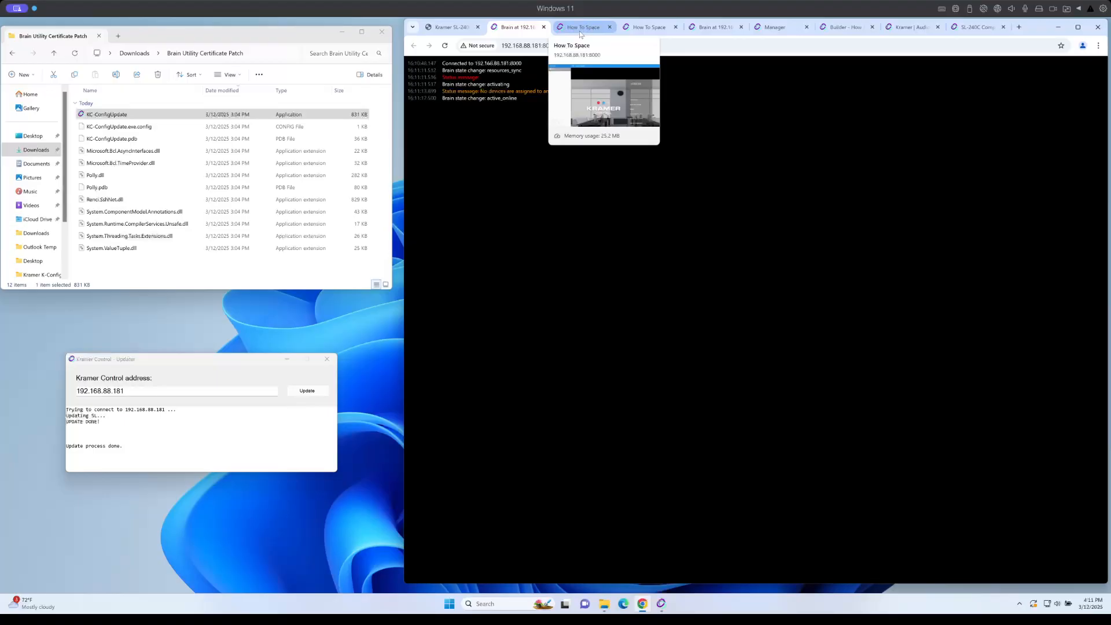
pyautogui.click(788, 35)
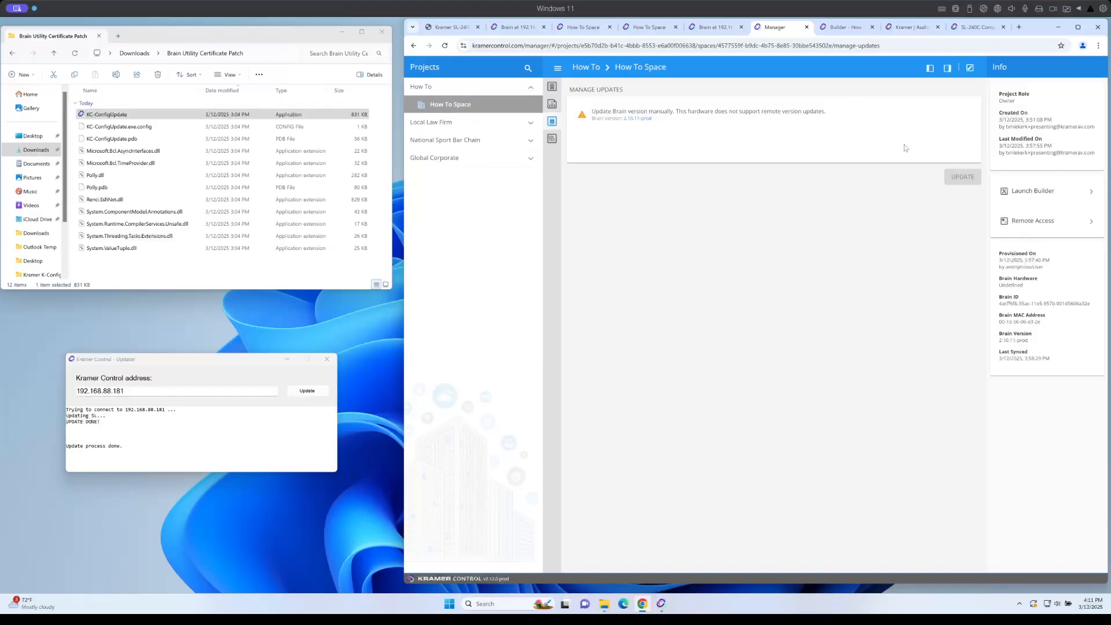
# Step: Unprovision the brain from How To Space in the How To project and confirm the reset
pyautogui.click(445, 86)
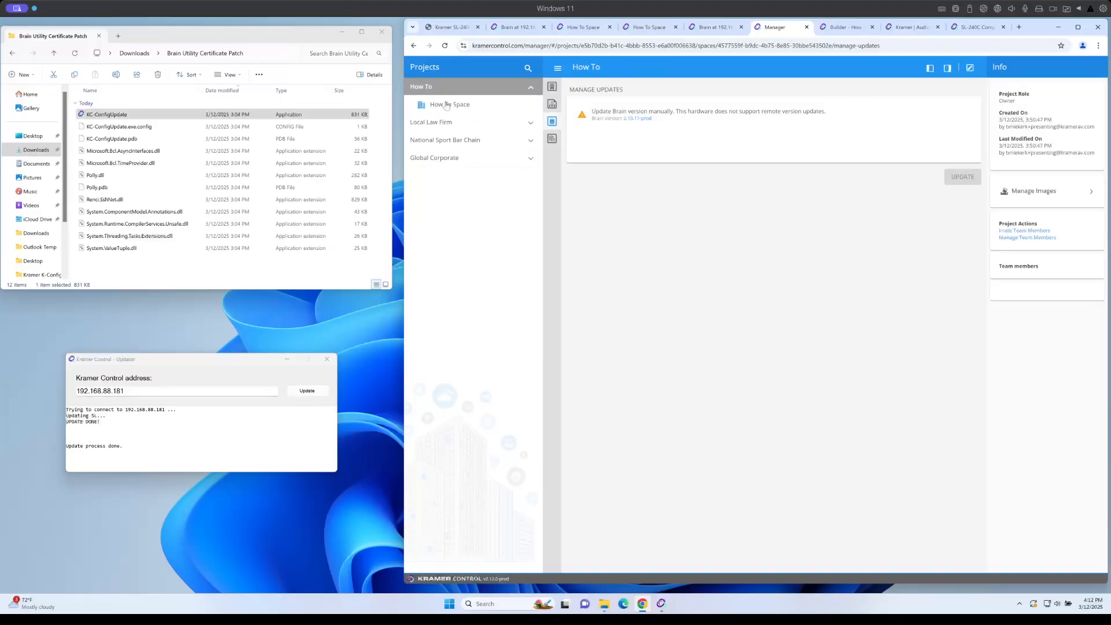
pyautogui.click(450, 105)
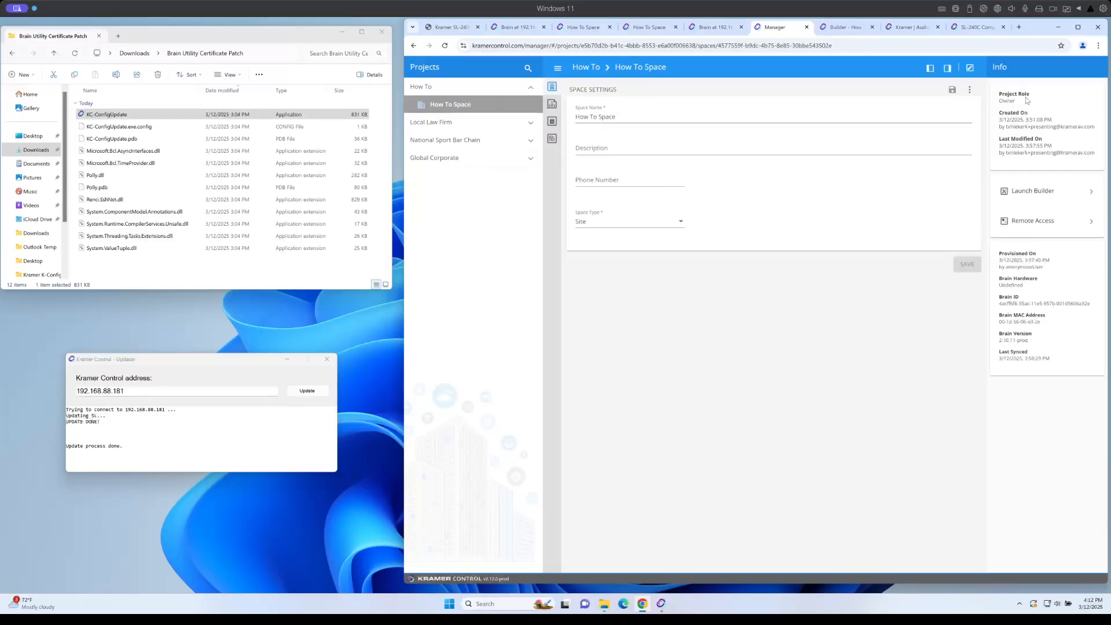
pyautogui.click(969, 90)
pyautogui.click(993, 278)
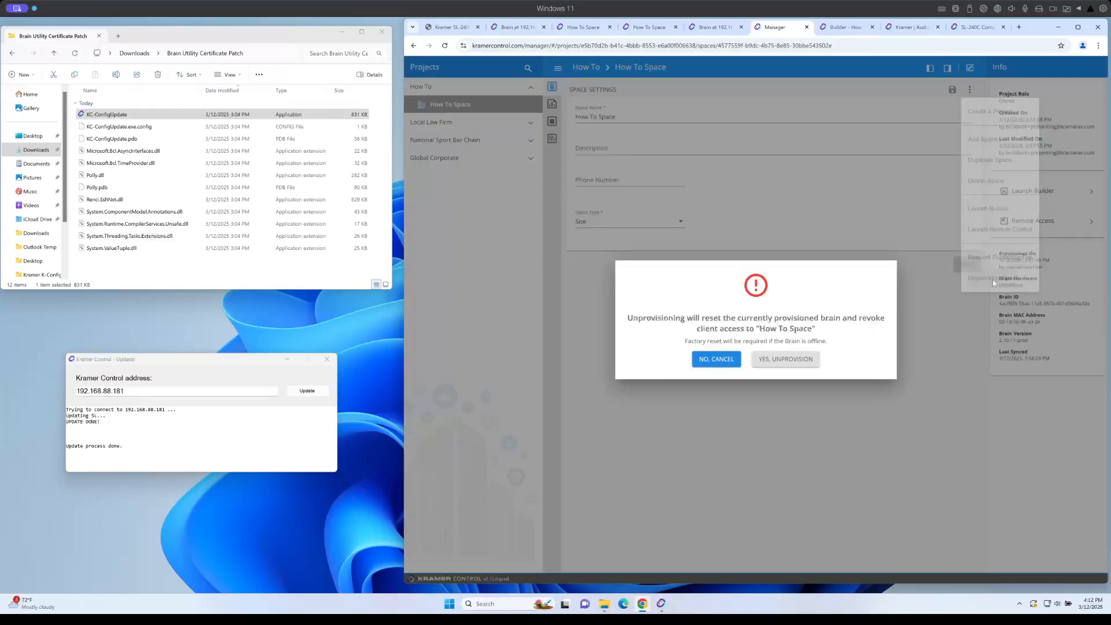
pyautogui.click(780, 366)
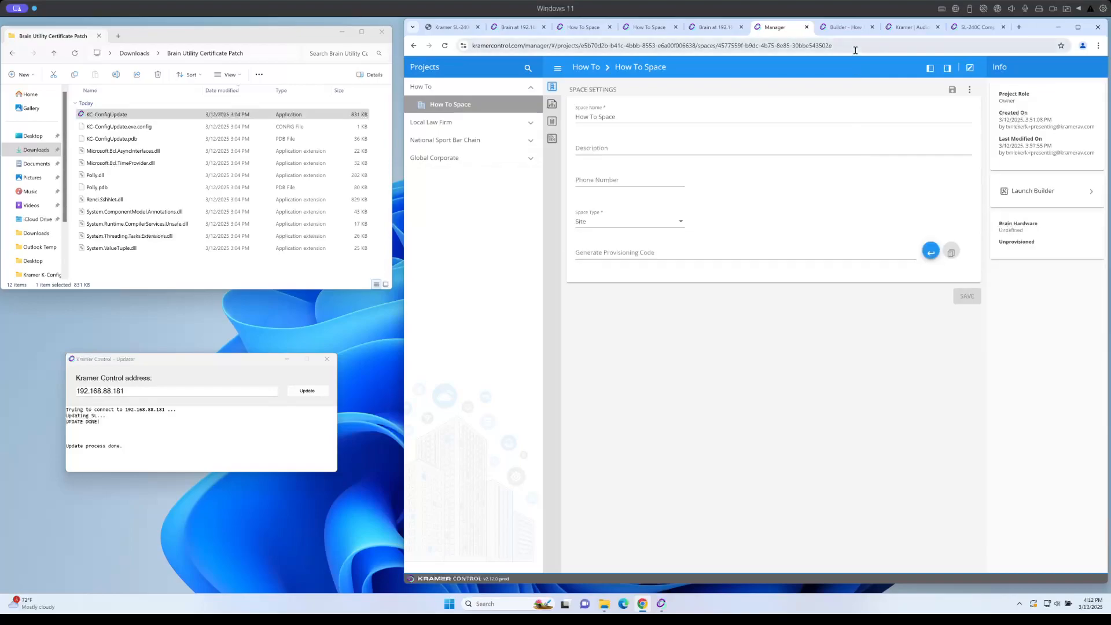
# Step: In Kramer Control Builder, start adding a Brain to the How To Space hardware with the name SL-240C
pyautogui.click(846, 26)
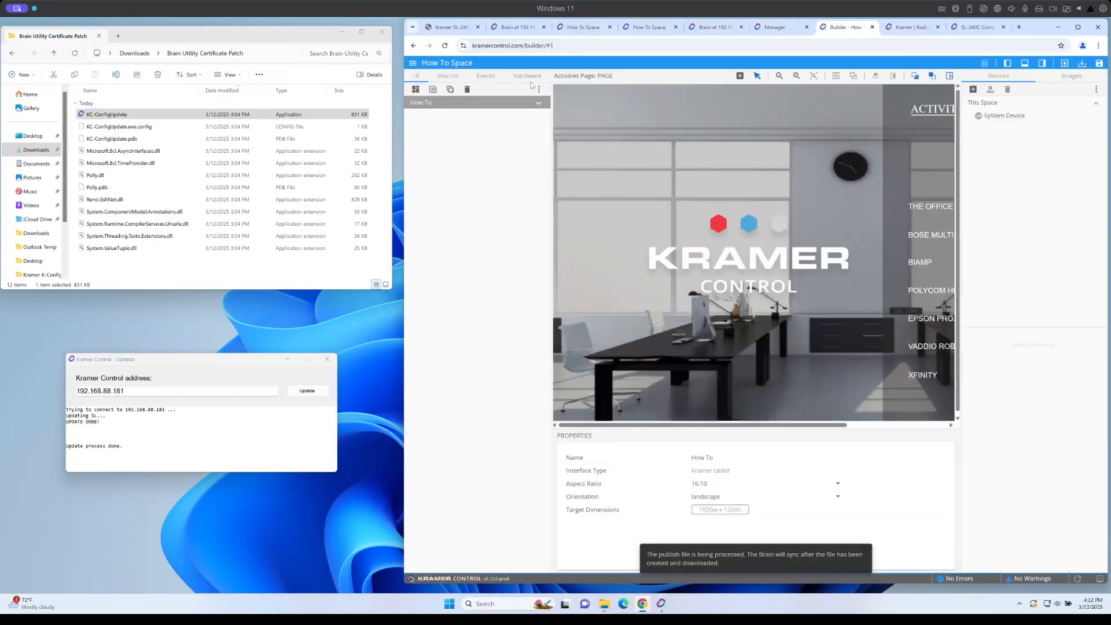
pyautogui.click(527, 76)
pyautogui.click(434, 116)
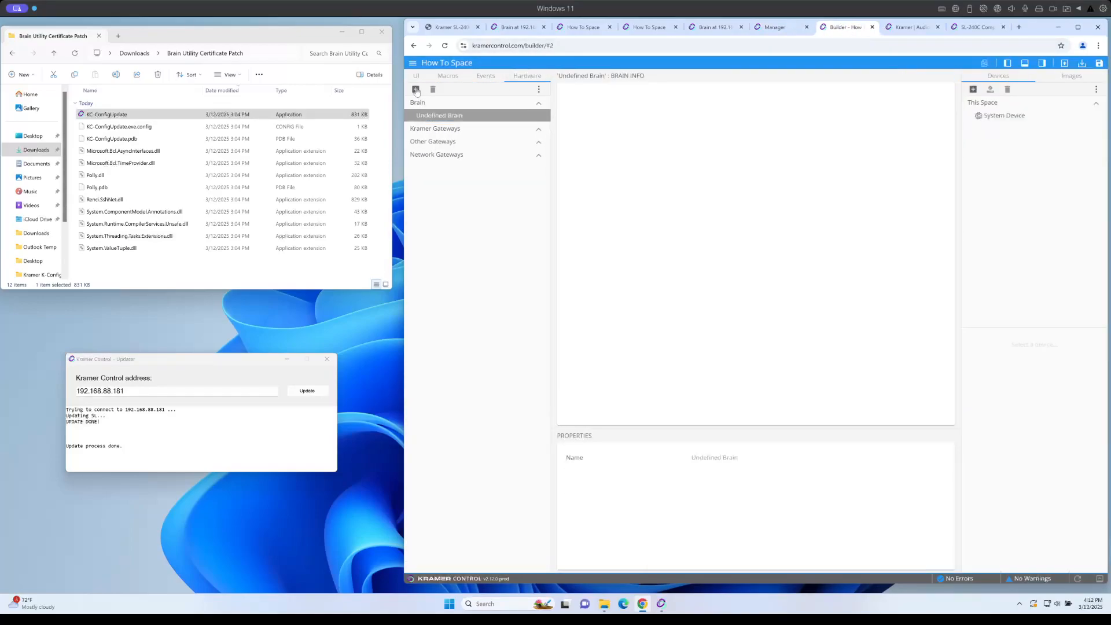
pyautogui.click(415, 89)
pyautogui.click(728, 216)
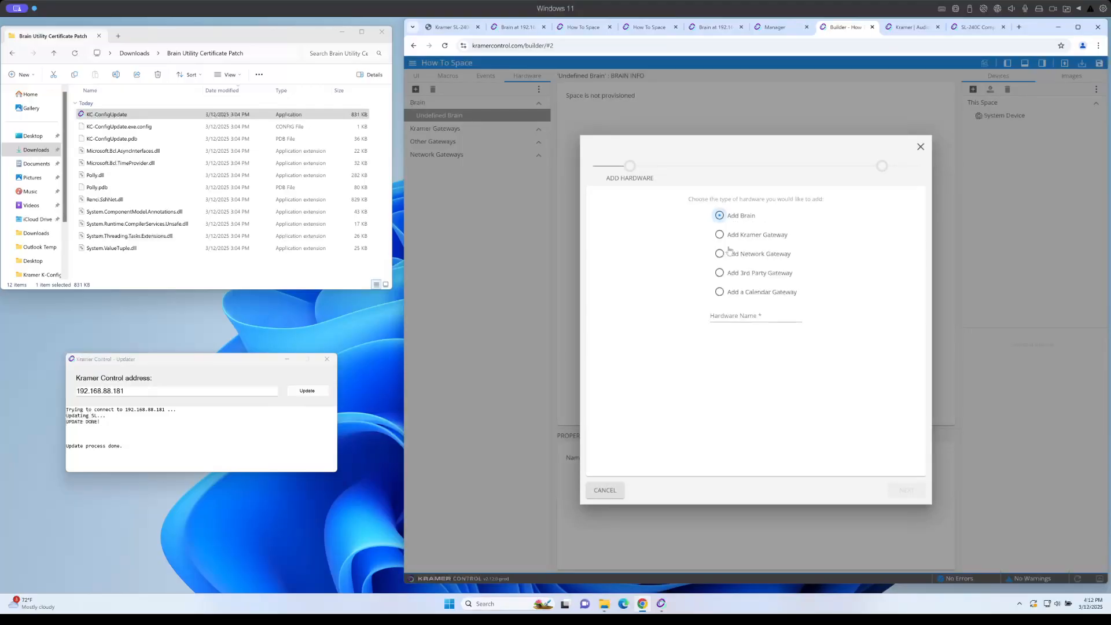
pyautogui.click(727, 316)
pyautogui.write('Sl')
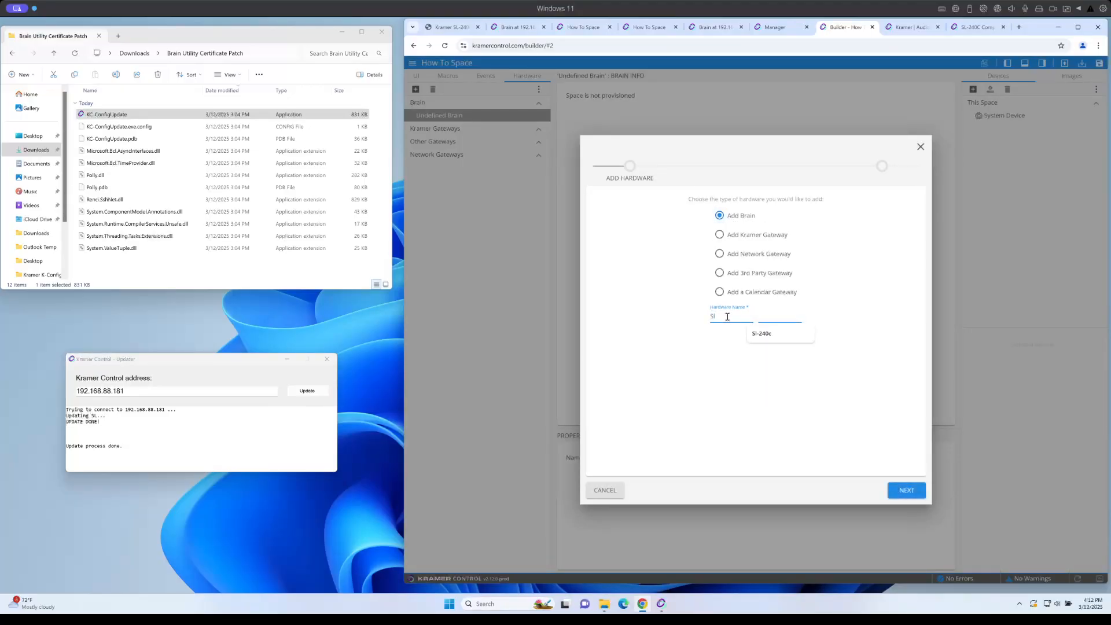
pyautogui.press('BackSpace')
pyautogui.write('-240C')
pyautogui.click(904, 494)
# Step: Set the new brain's type to SL-240C and create the hardware entry
pyautogui.click(698, 227)
pyautogui.click(667, 272)
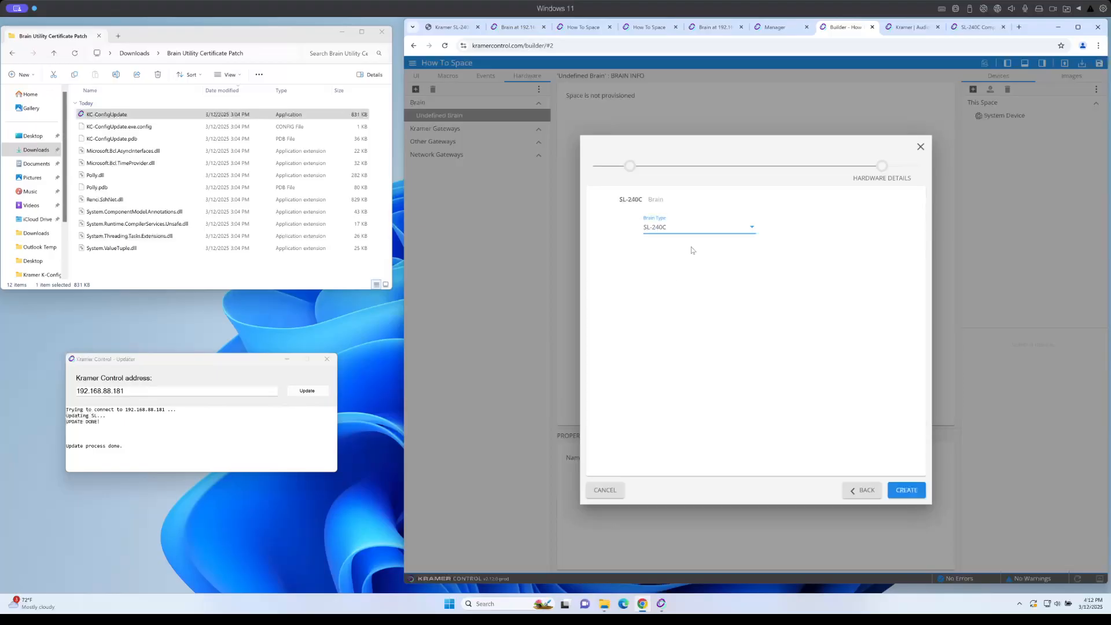
pyautogui.click(906, 490)
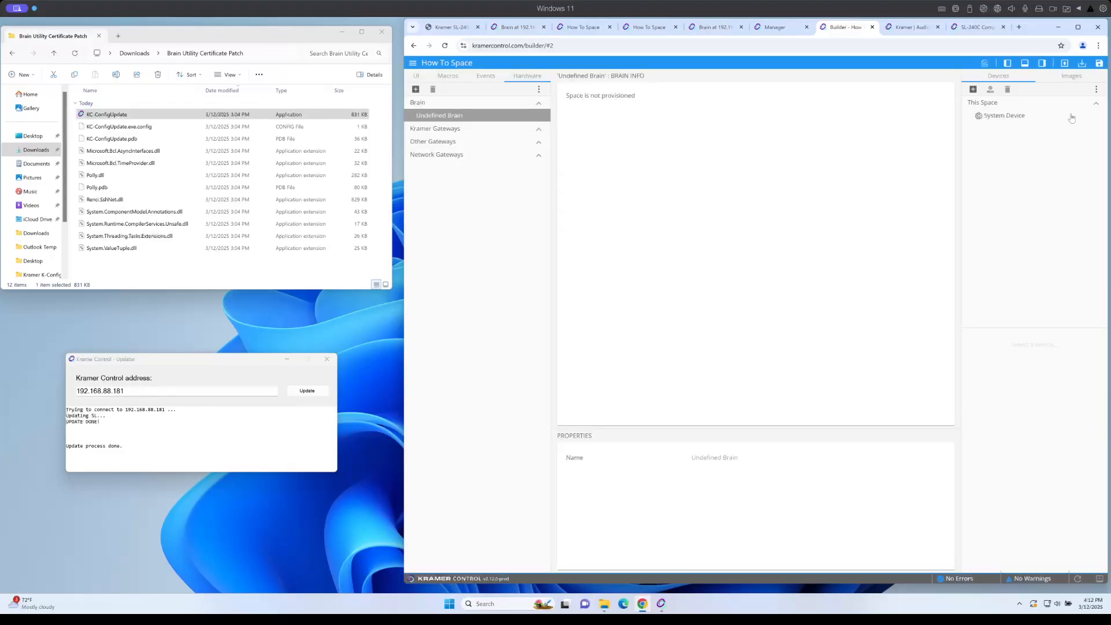
# Step: Generate a provisioning code for How To Space in Kramer Control Manager and copy it to the clipboard
pyautogui.click(771, 26)
pyautogui.click(930, 252)
pyautogui.click(951, 253)
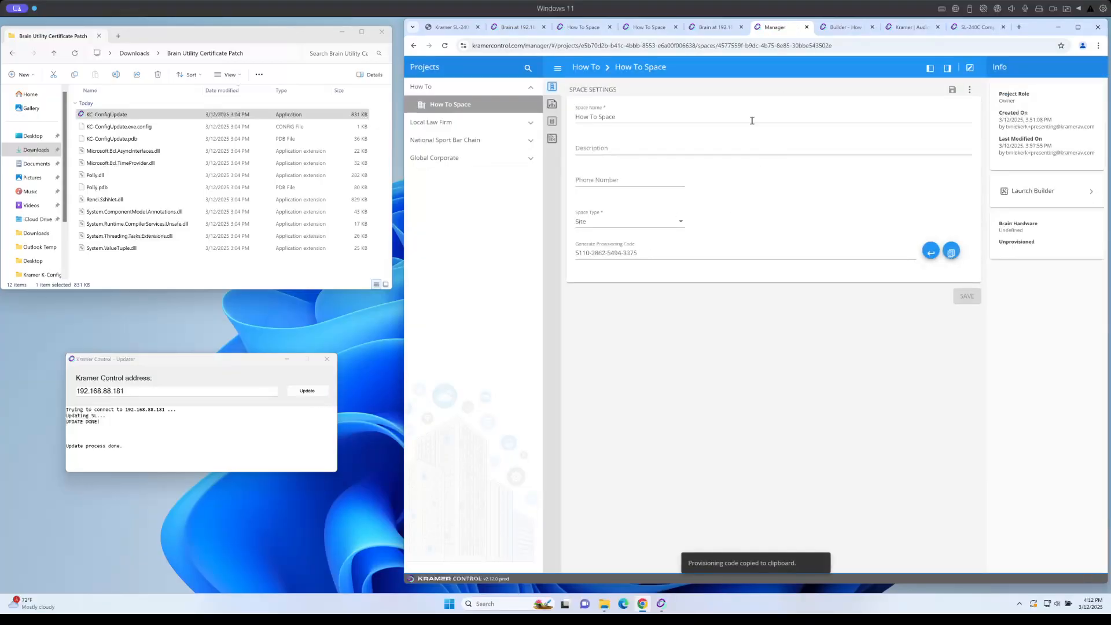
# Step: Provision the brain online from the SL-240C controller's Brain Info page by pasting the provisioning code
pyautogui.click(462, 28)
pyautogui.scroll(-1, 842, 442)
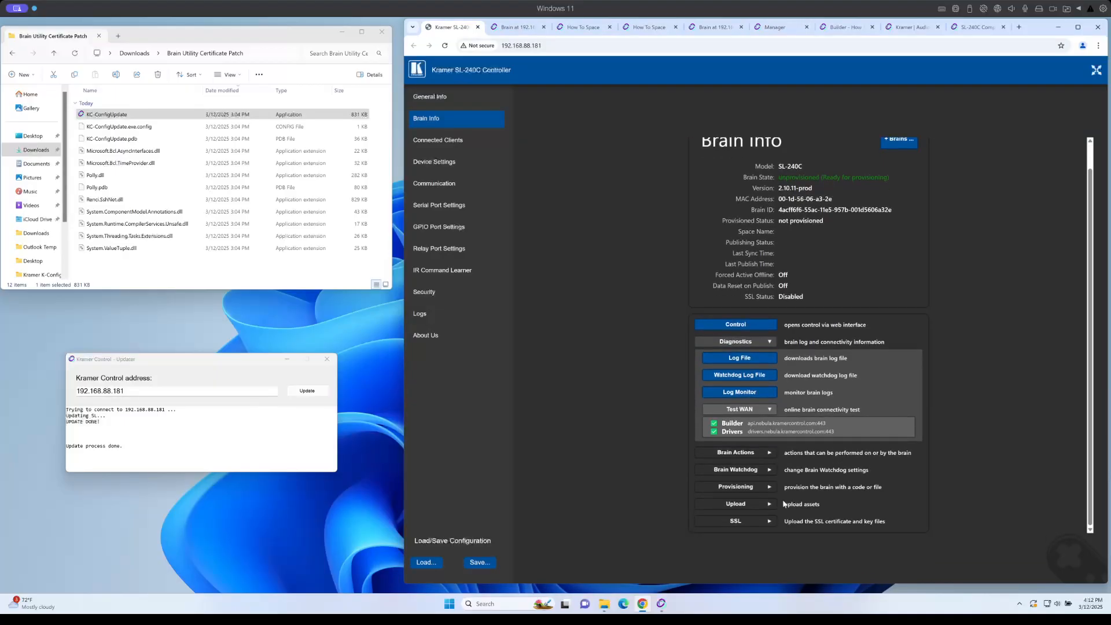
pyautogui.click(758, 498)
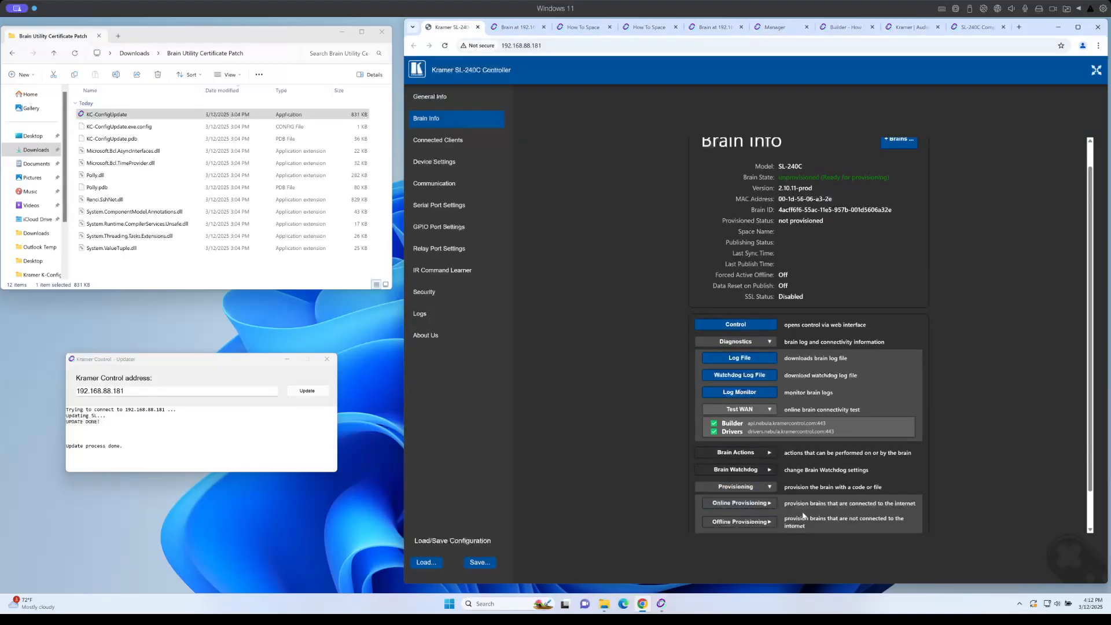
pyautogui.click(739, 503)
pyautogui.click(814, 522)
pyautogui.hotkey('ctrl', 'v')
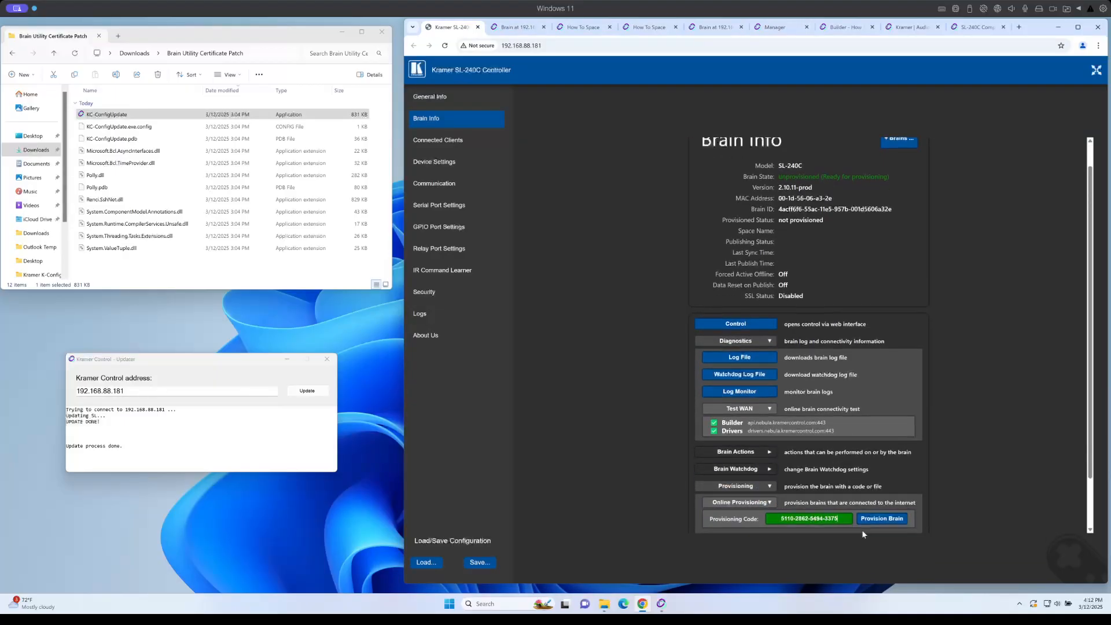
pyautogui.scroll(-1, 862, 530)
pyautogui.click(879, 462)
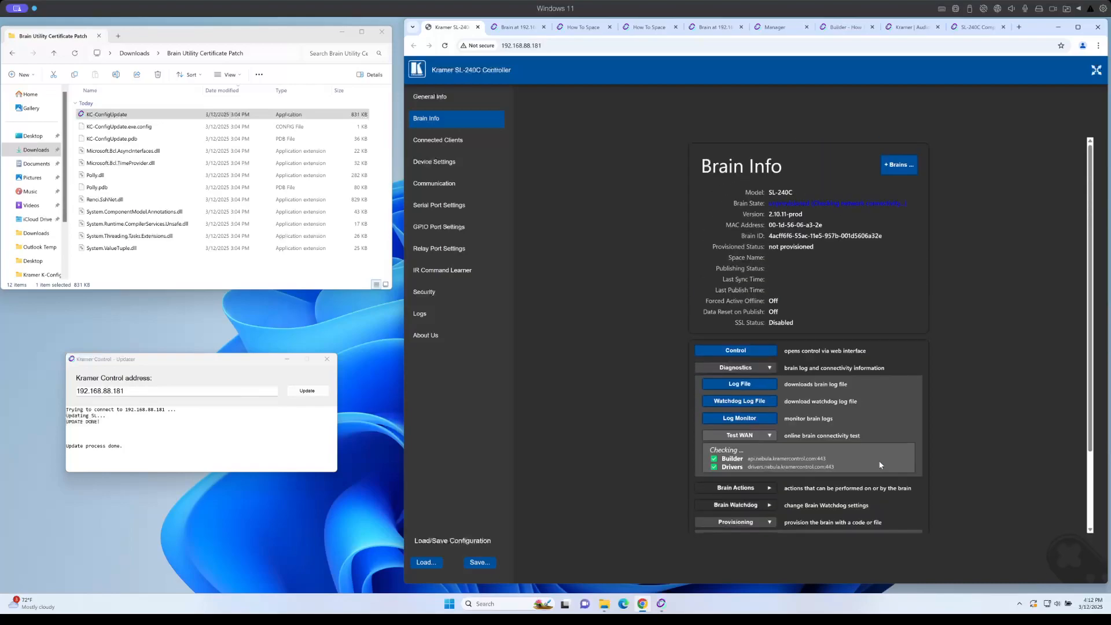
# Step: Follow the provisioning progress by checking the brain state on the Brain Info page and the log monitor's messages
pyautogui.moveTo(769, 202); pyautogui.dragTo(902, 204)
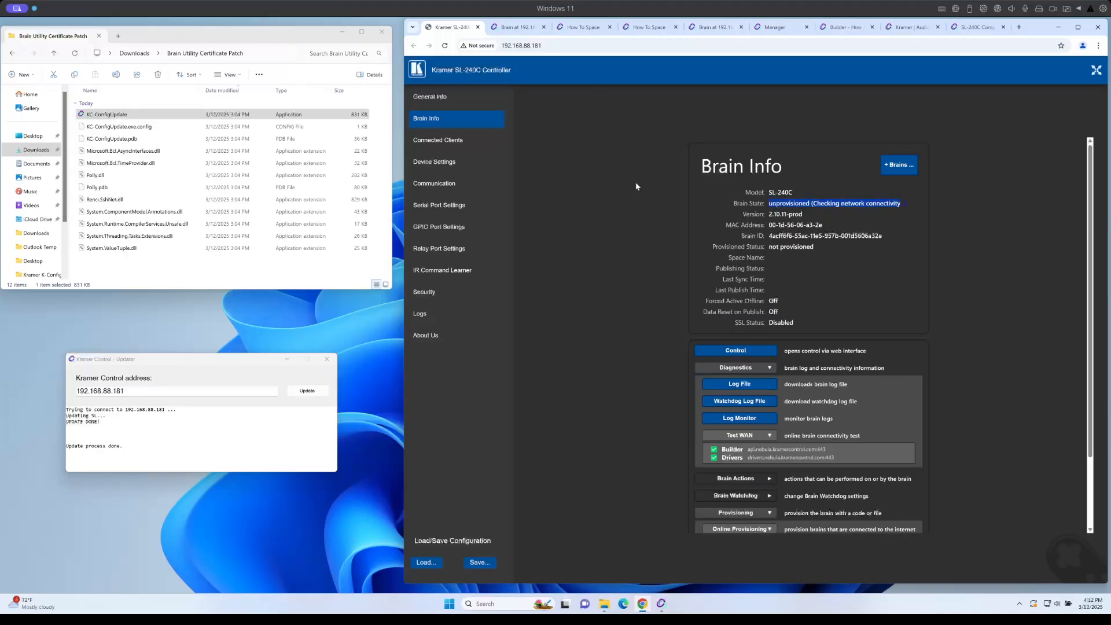
pyautogui.click(518, 27)
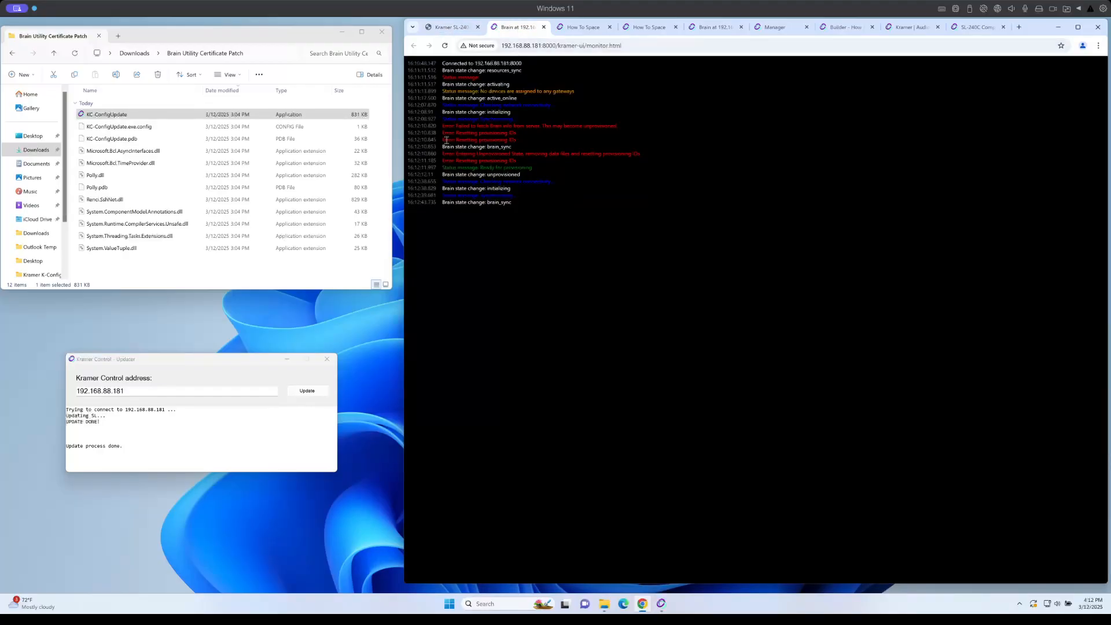
pyautogui.click(452, 27)
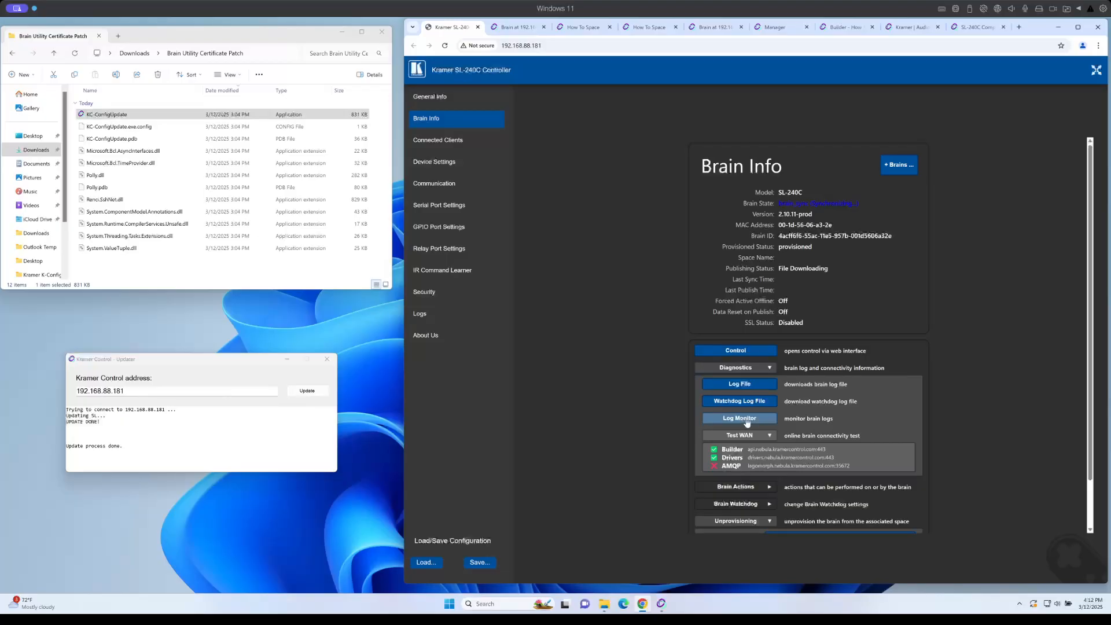
pyautogui.click(518, 29)
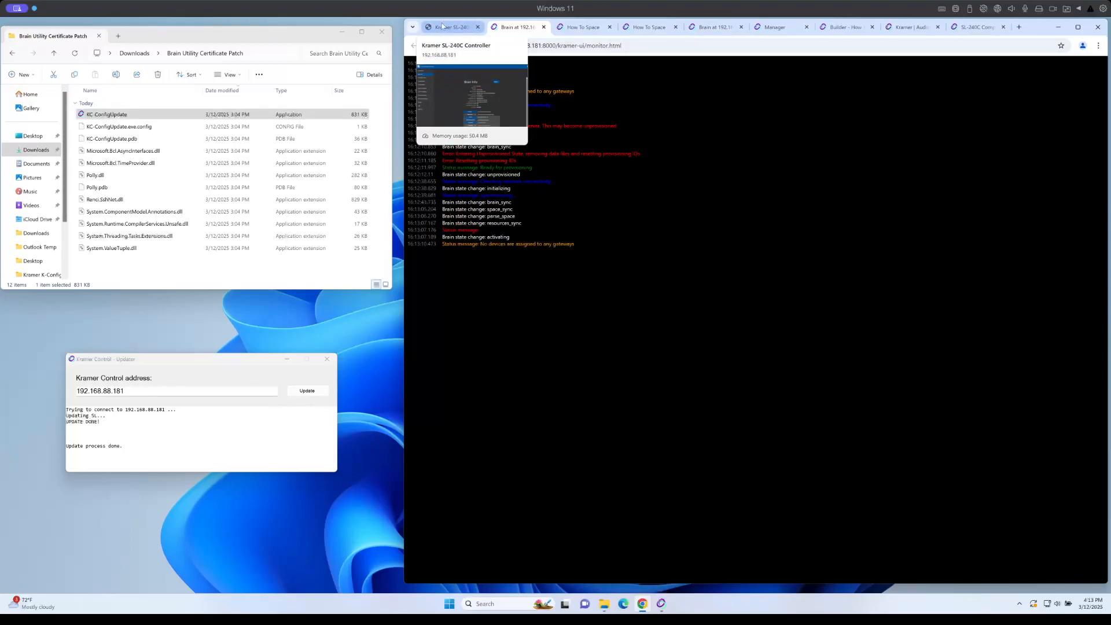
# Step: Reload Kramer Control Manager and update How To Space's brain to version 2.10.14-prod, confirming the update
pyautogui.click(774, 27)
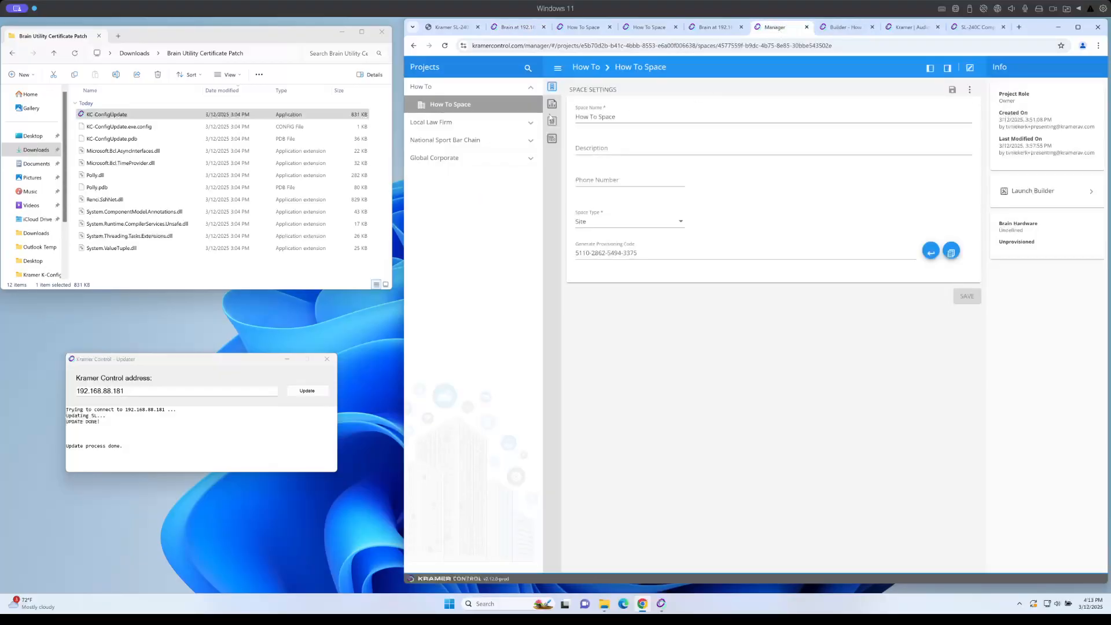
pyautogui.click(445, 45)
pyautogui.click(528, 103)
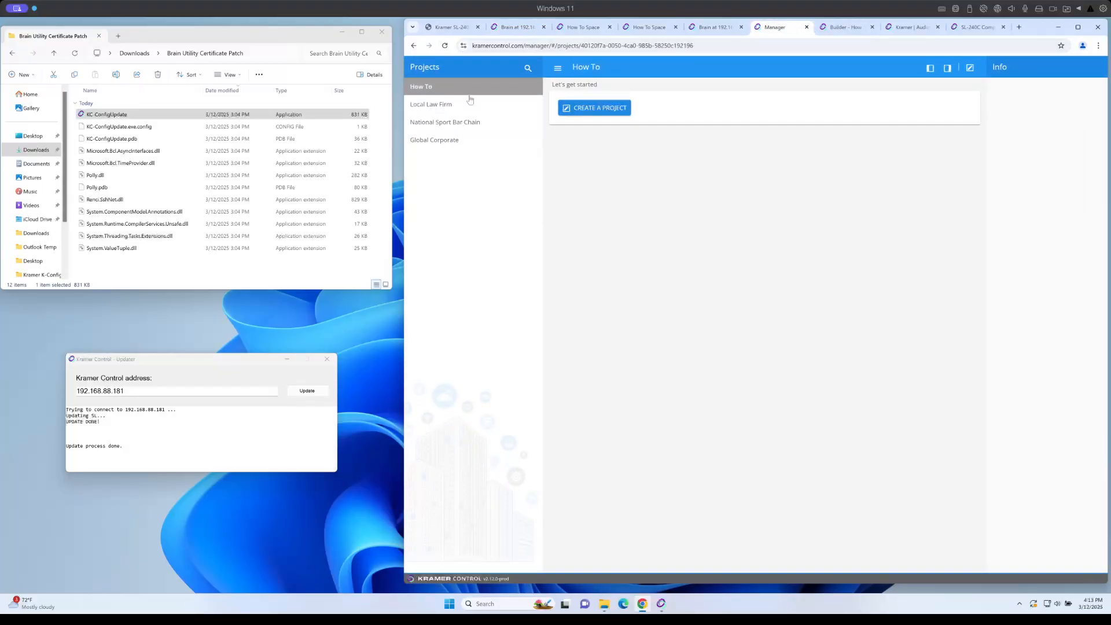
pyautogui.click(528, 104)
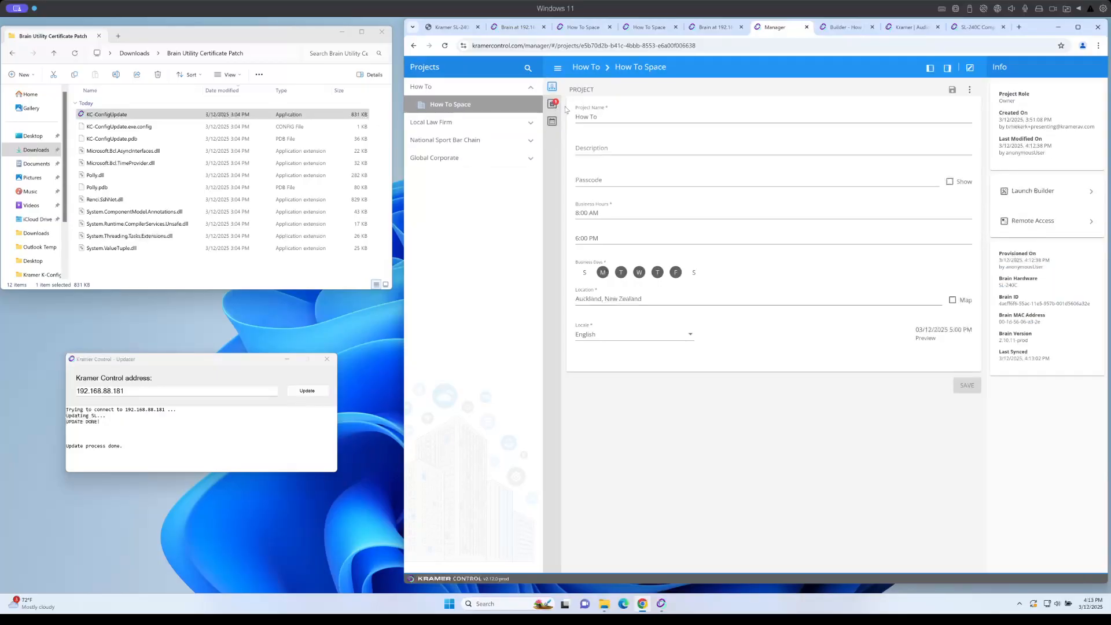
pyautogui.click(553, 121)
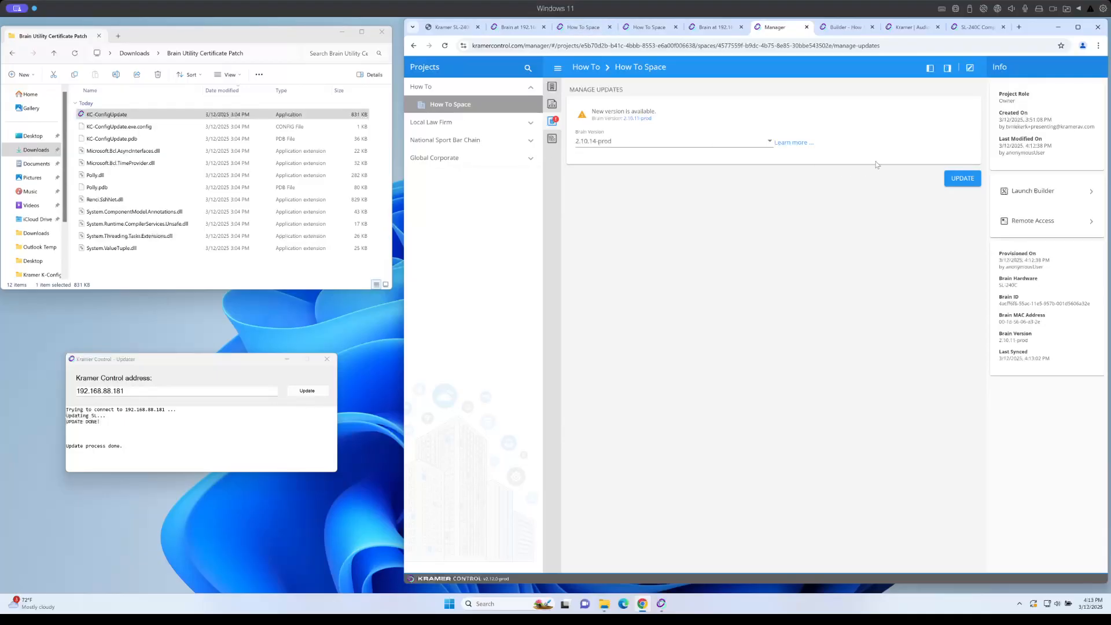
pyautogui.click(963, 179)
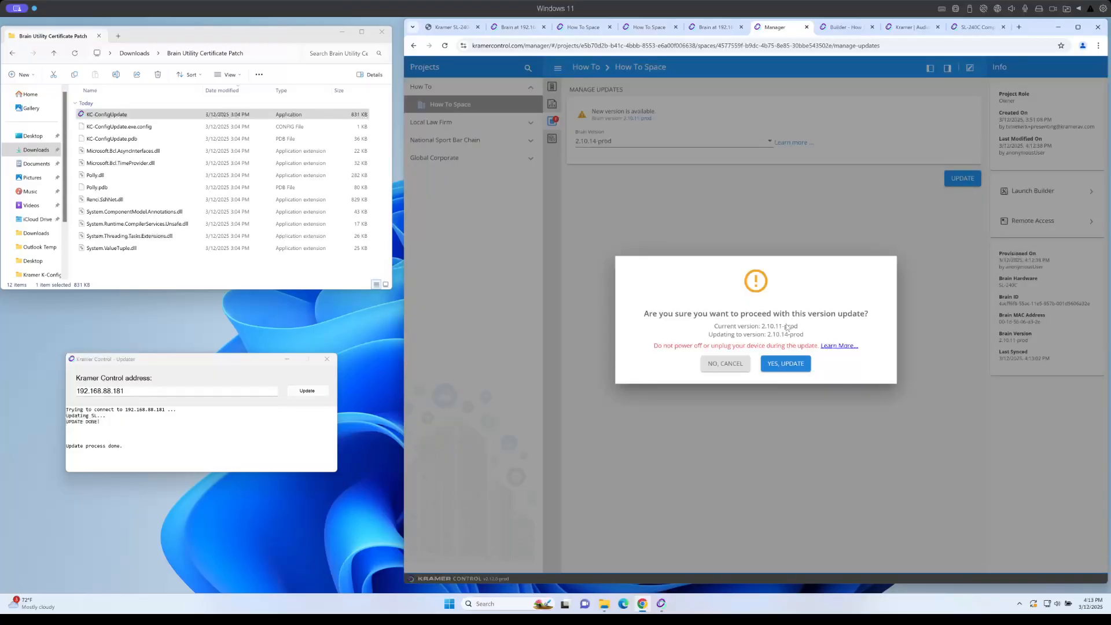
pyautogui.click(788, 373)
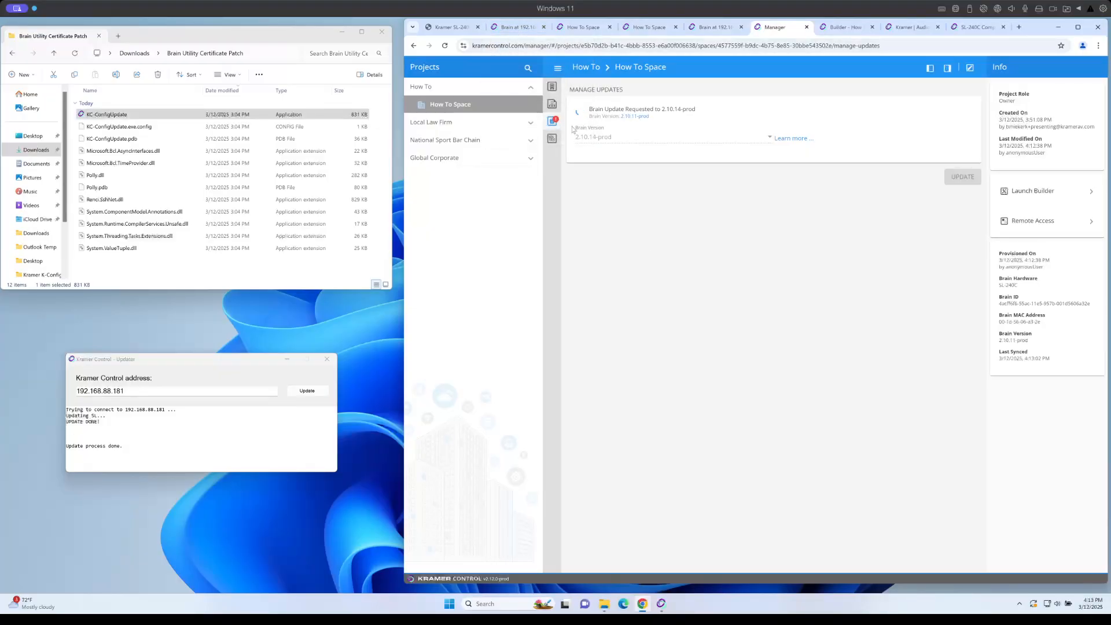
# Step: Check the upgrade messages in the log monitor and the brain's state and version on the Brain Info page
pyautogui.click(517, 30)
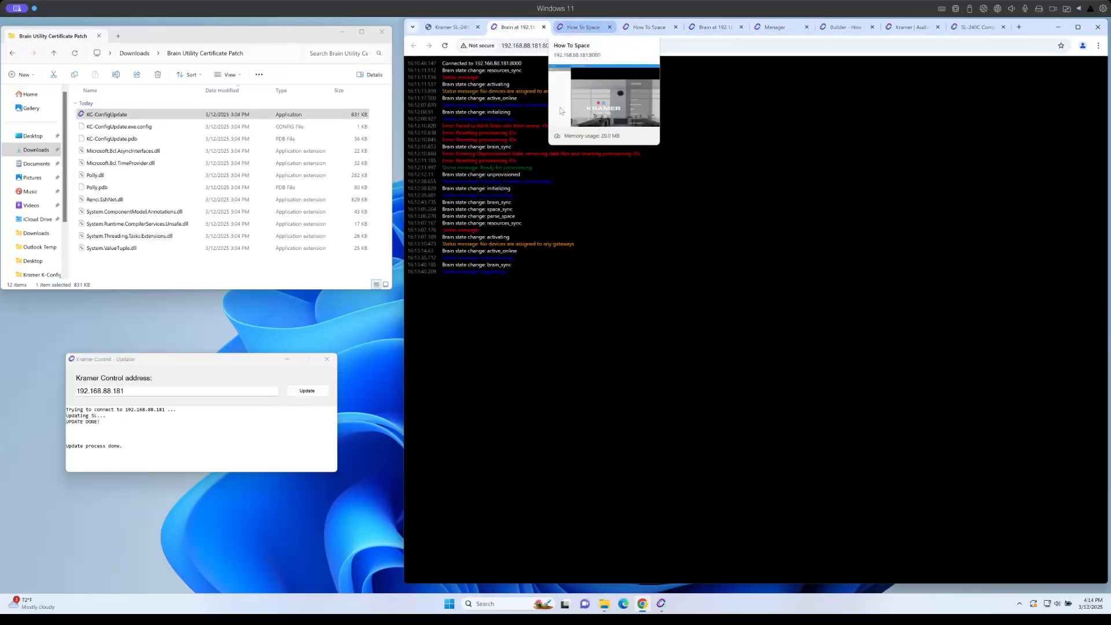
pyautogui.moveTo(485, 271); pyautogui.dragTo(525, 272)
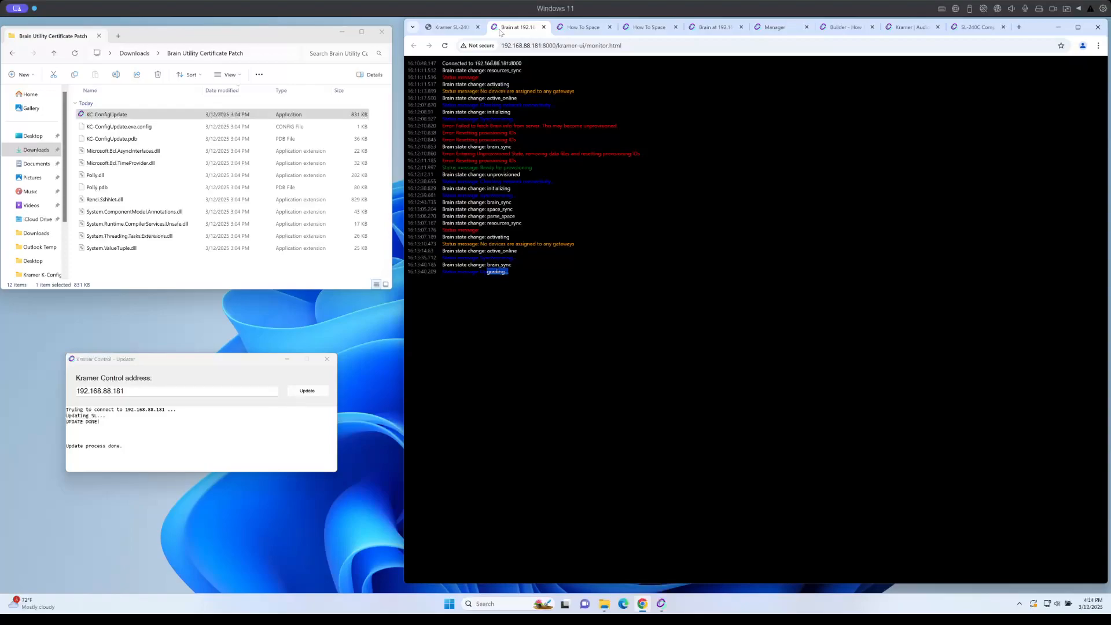
pyautogui.click(444, 30)
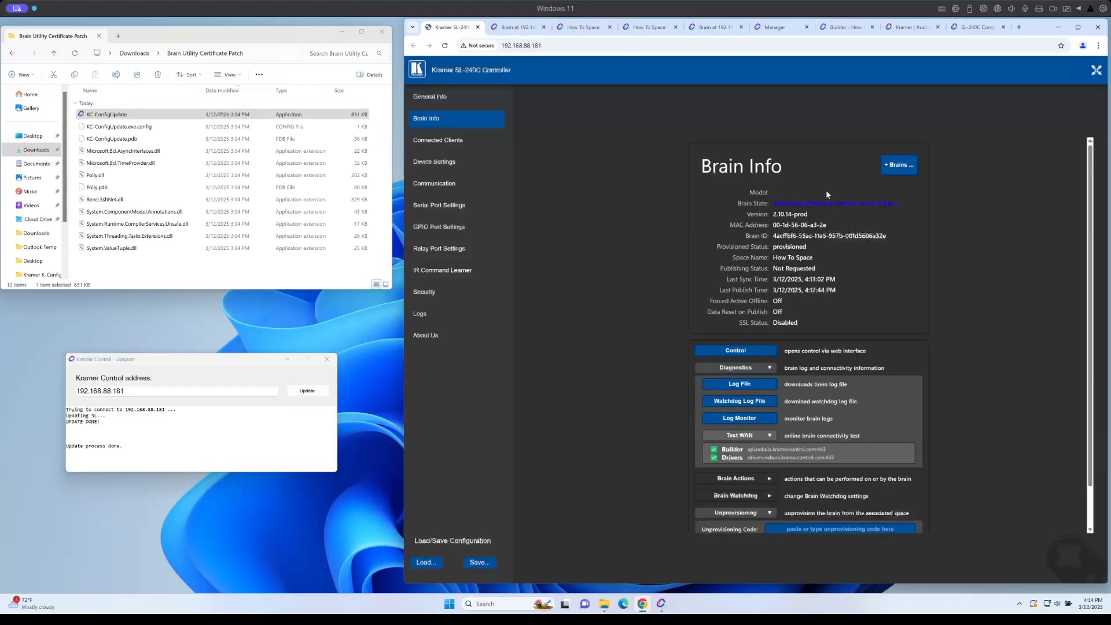
pyautogui.moveTo(779, 203); pyautogui.dragTo(857, 203)
pyautogui.moveTo(772, 215); pyautogui.dragTo(817, 219)
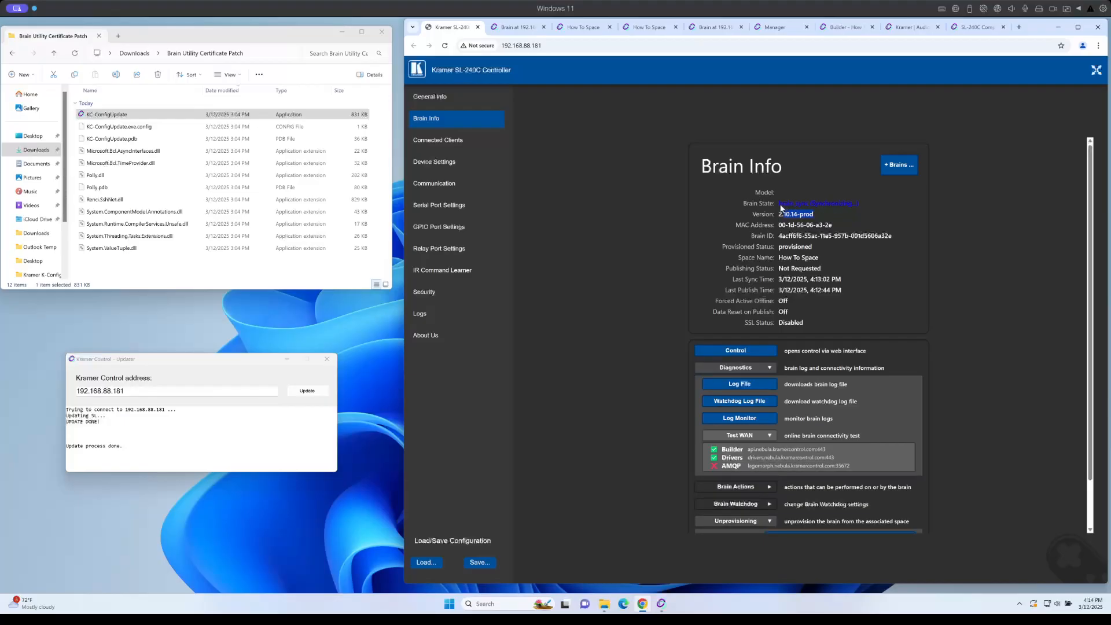
# Step: Examine the AMQP entry of the WAN connectivity test and recheck the brain state and version
pyautogui.click(724, 471)
pyautogui.moveTo(774, 467)
pyautogui.mouseDown()
pyautogui.moveTo(787, 473)
pyautogui.moveTo(723, 470)
pyautogui.moveTo(775, 470)
pyautogui.moveTo(756, 472)
pyautogui.mouseUp()
pyautogui.moveTo(517, 30)
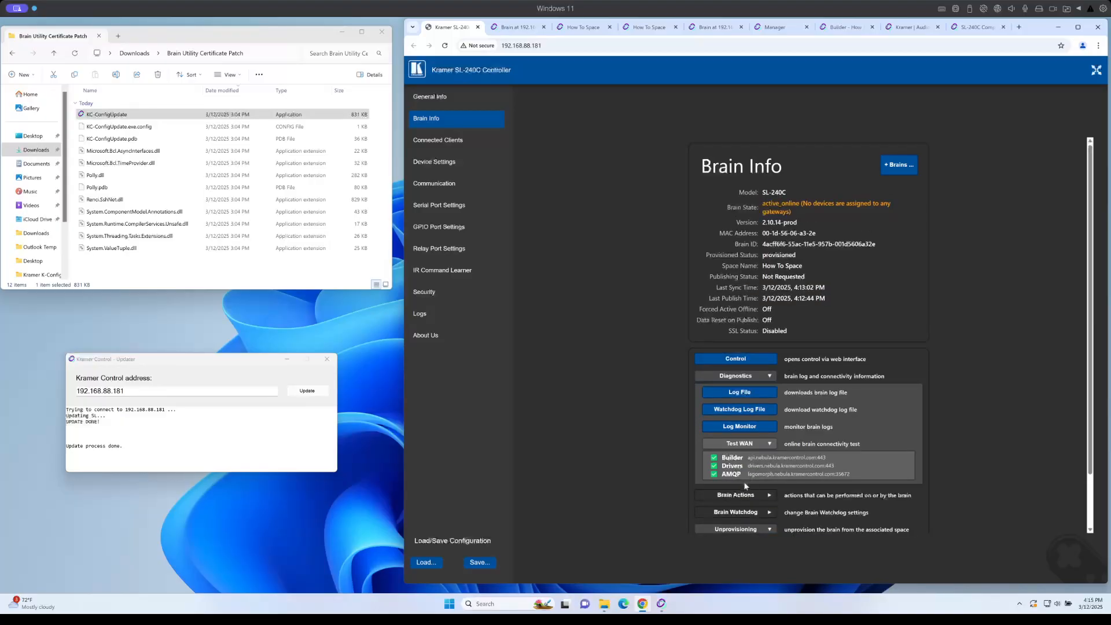
pyautogui.moveTo(760, 205); pyautogui.dragTo(884, 241)
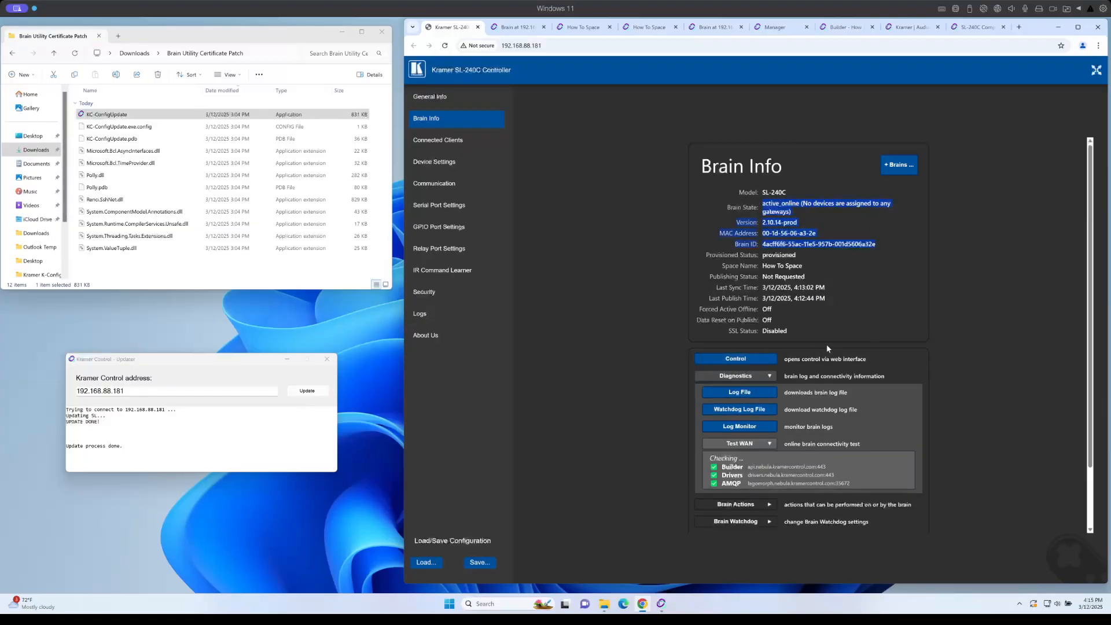
pyautogui.click(973, 248)
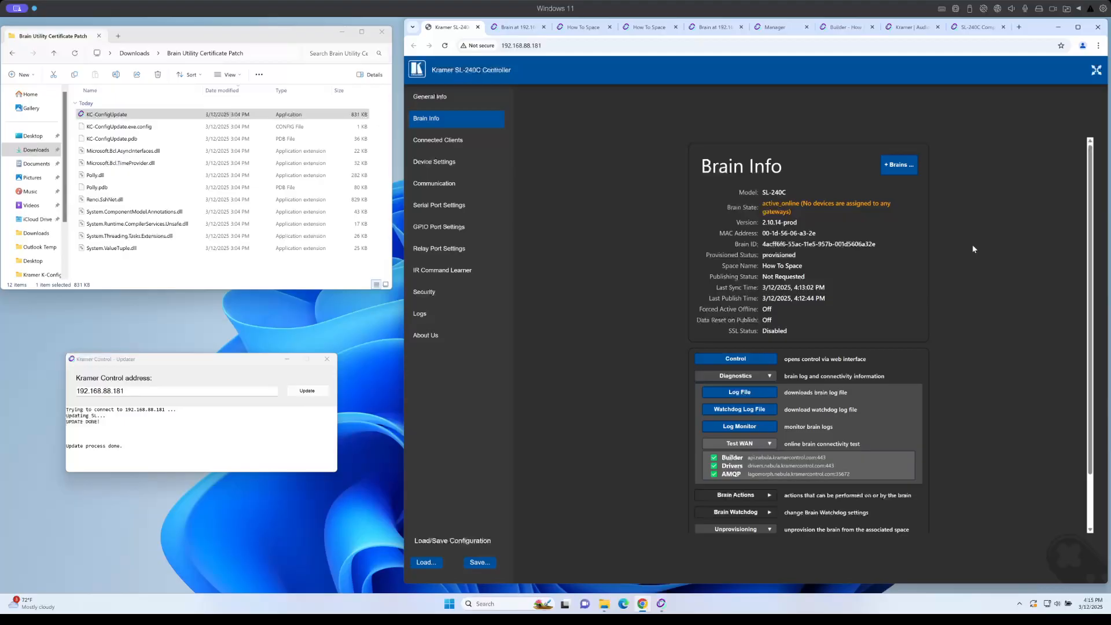